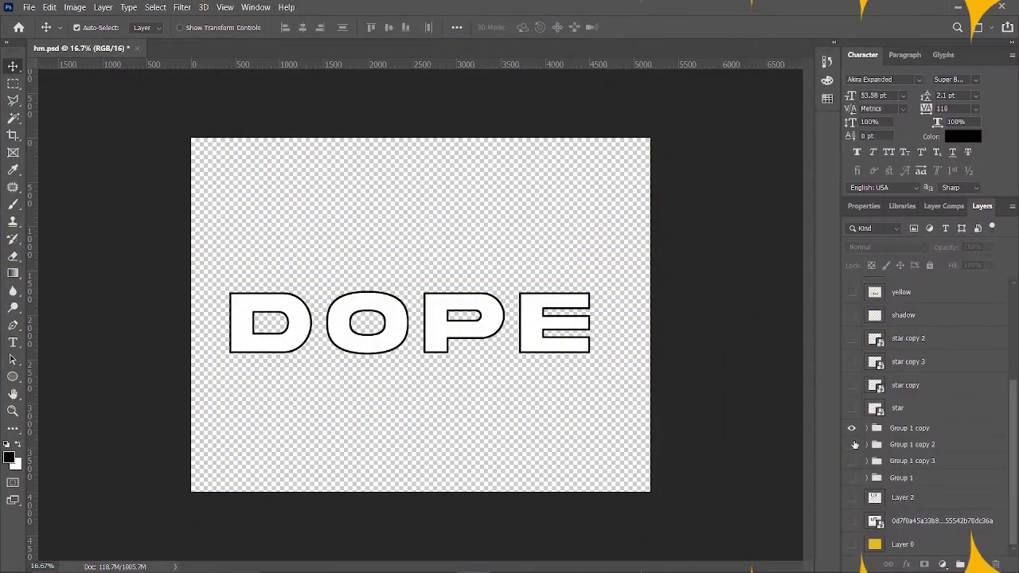
In Photoshop, turn on the blue, red and yellow Group 1 copy offsets behind DOPE
left_click(852, 444)
left_click(852, 461)
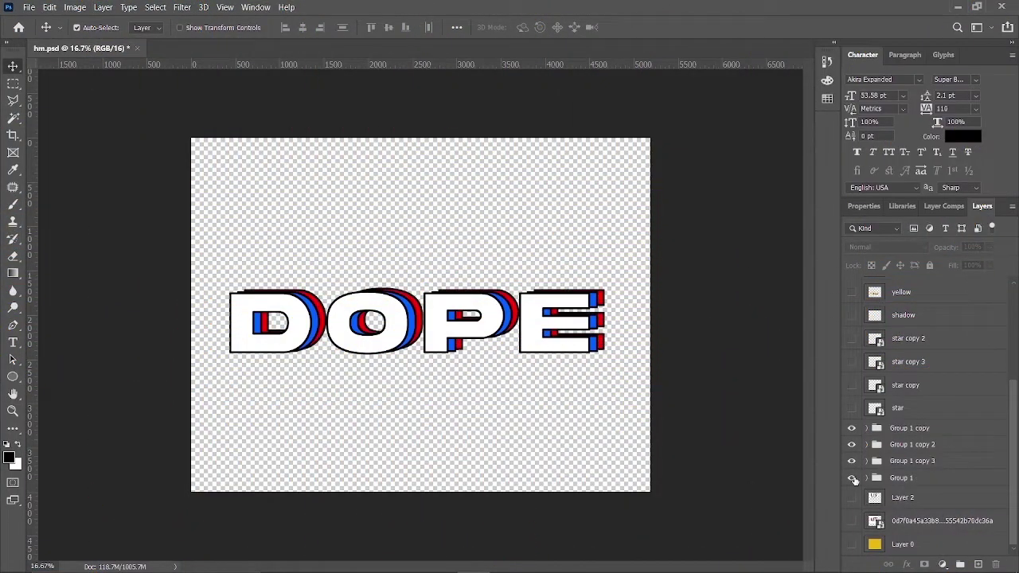
left_click(852, 478)
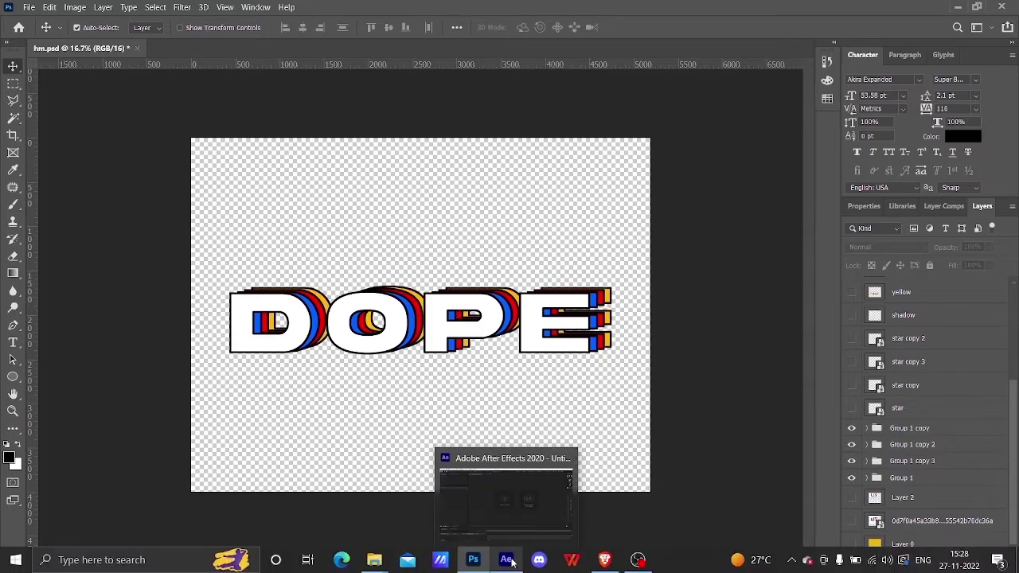
In After Effects, create a new composition, Comp 1, with the default settings
left_click(512, 562)
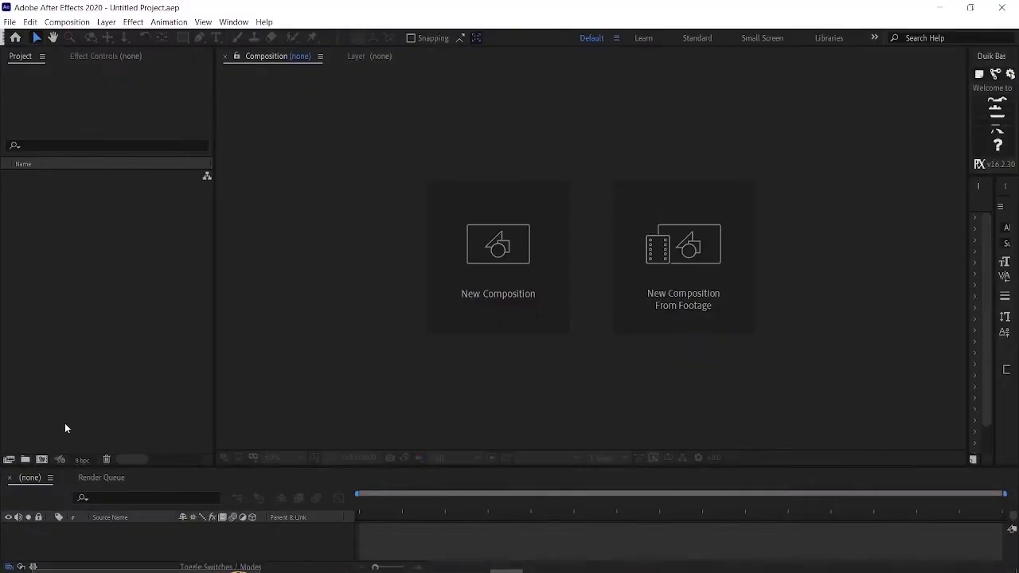
left_click(41, 460)
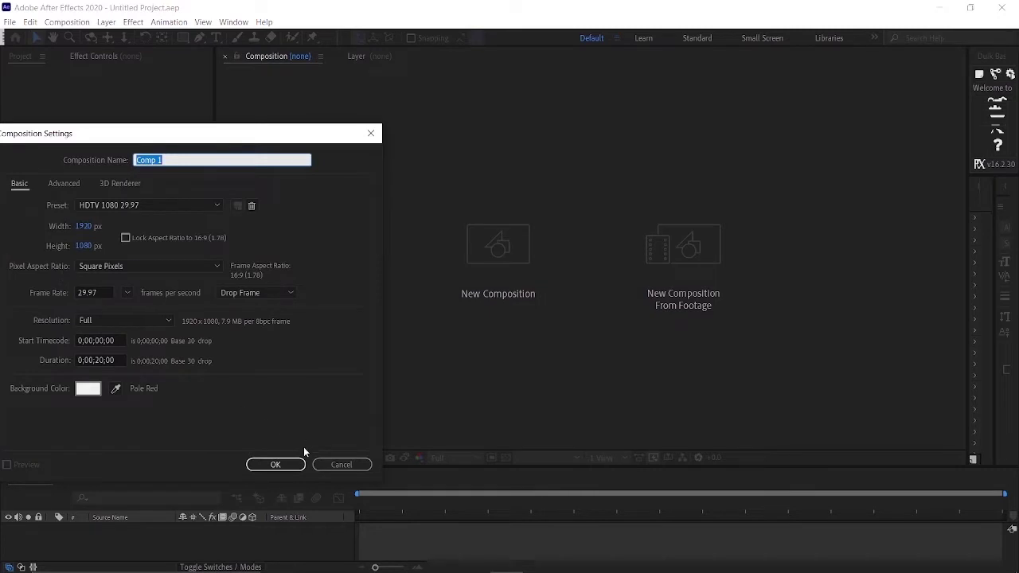
left_click(289, 464)
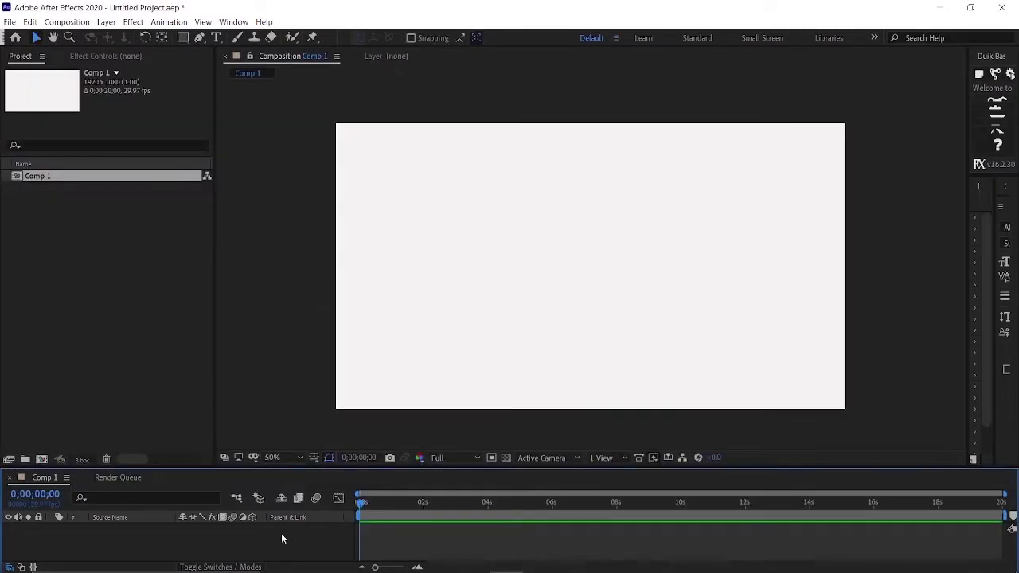
Import the four DOPE images b, r, w and y.png into the Project panel
left_click(374, 562)
mouse_move(148, 216)
left_mouse_down()
mouse_move(410, 168)
mouse_move(387, 162)
mouse_move(560, 497)
left_mouse_up()
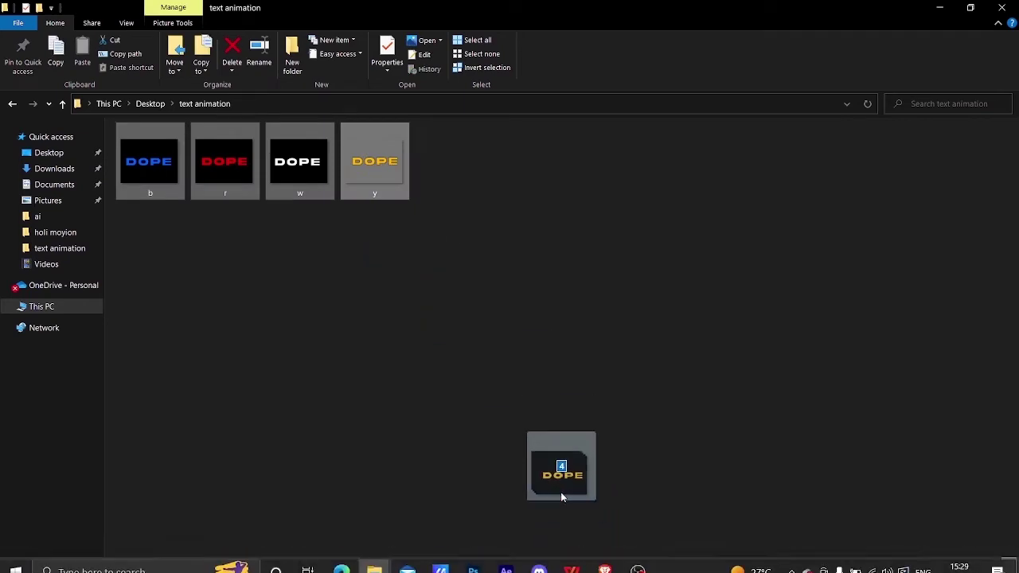
mouse_move(561, 498)
left_mouse_down()
mouse_move(49, 353)
mouse_move(75, 348)
left_mouse_up()
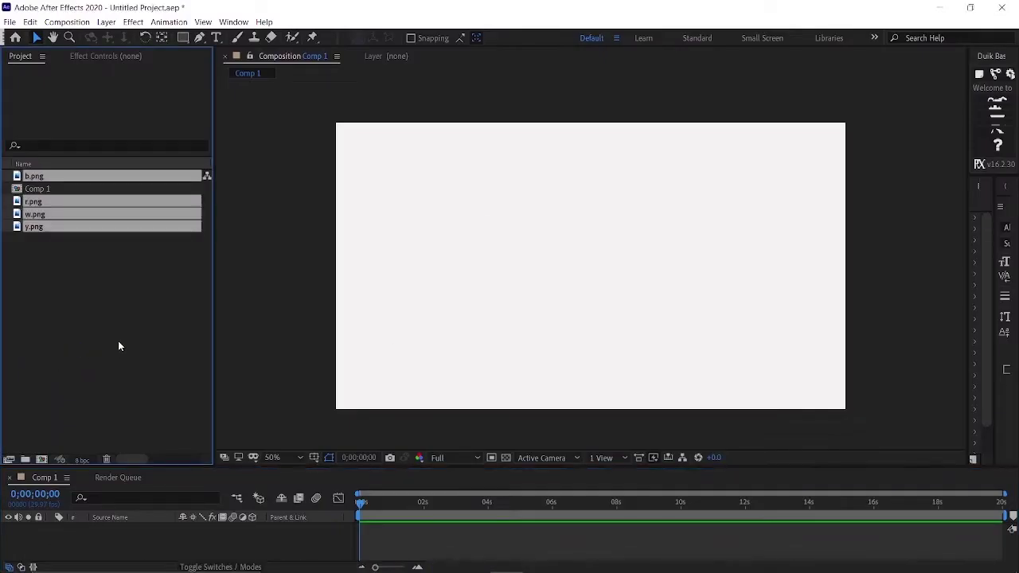
left_click(119, 345)
Stack w.png, b.png, r.png and y.png as four layers in Comp 1
left_click_drag(61, 219, 70, 530)
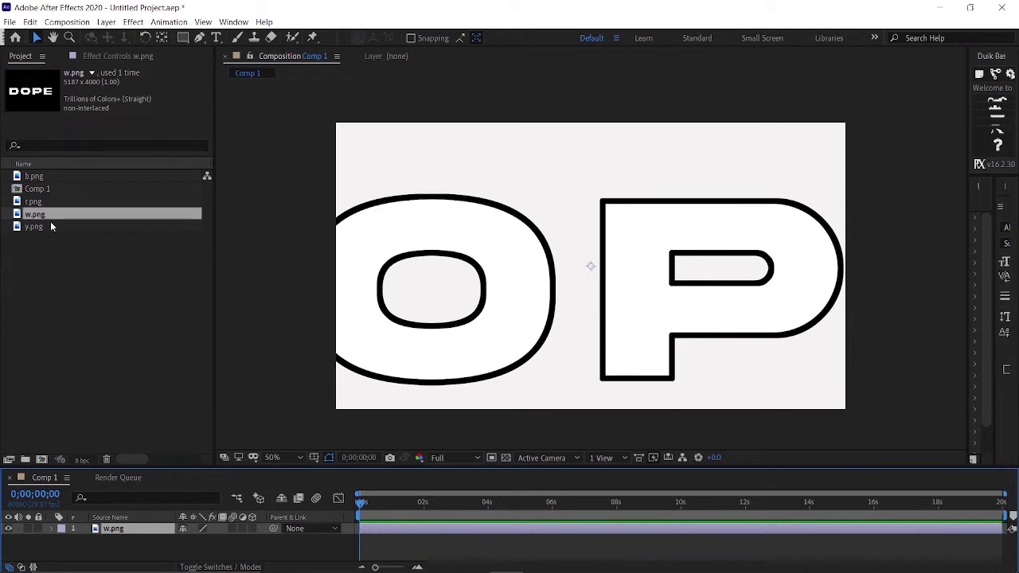
left_click_drag(33, 176, 110, 542)
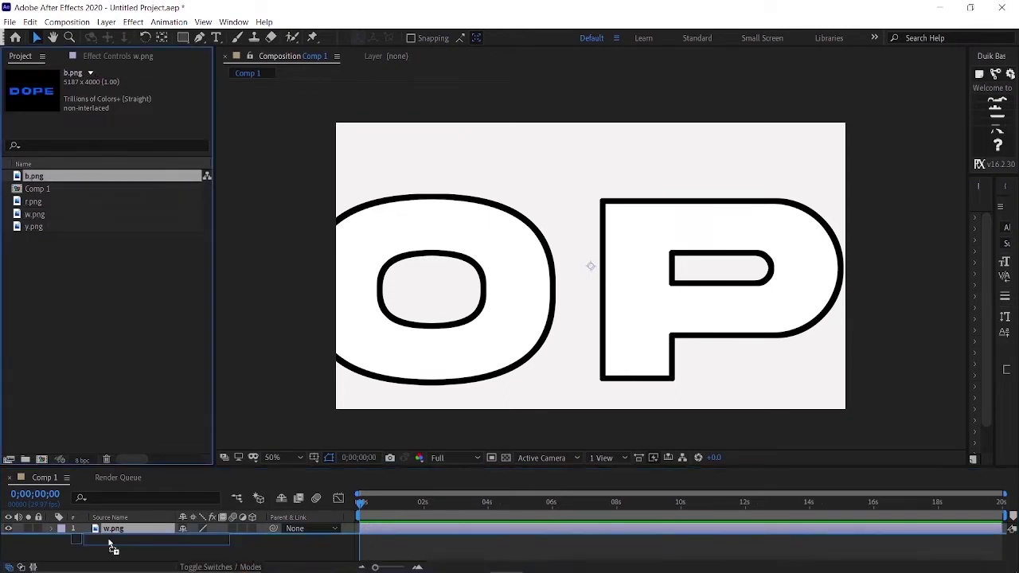
left_click_drag(33, 202, 109, 551)
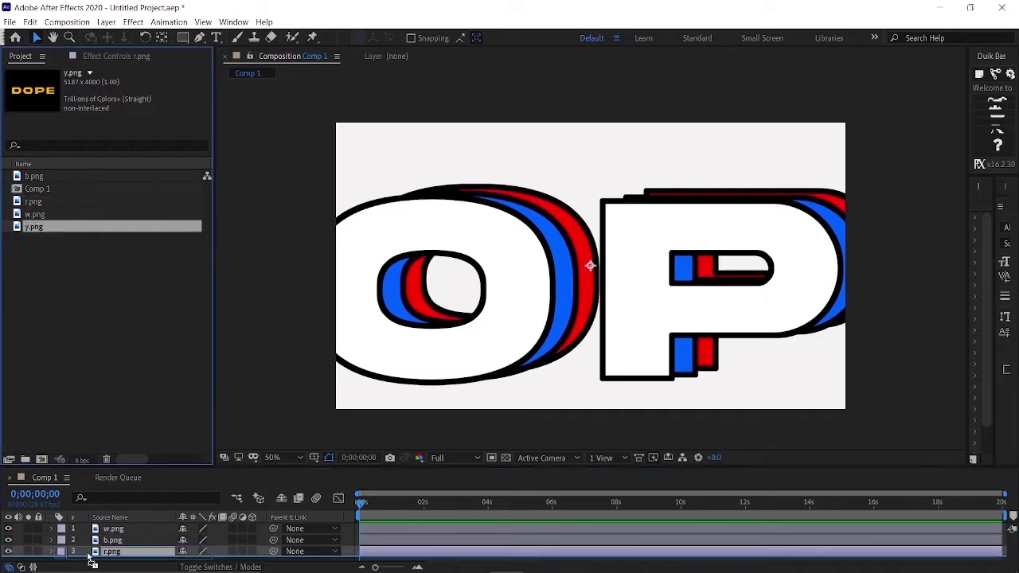
left_click_drag(34, 227, 111, 555)
Scale all four DOPE layers to 25% and import star.png into the project
key("ctrl+a")
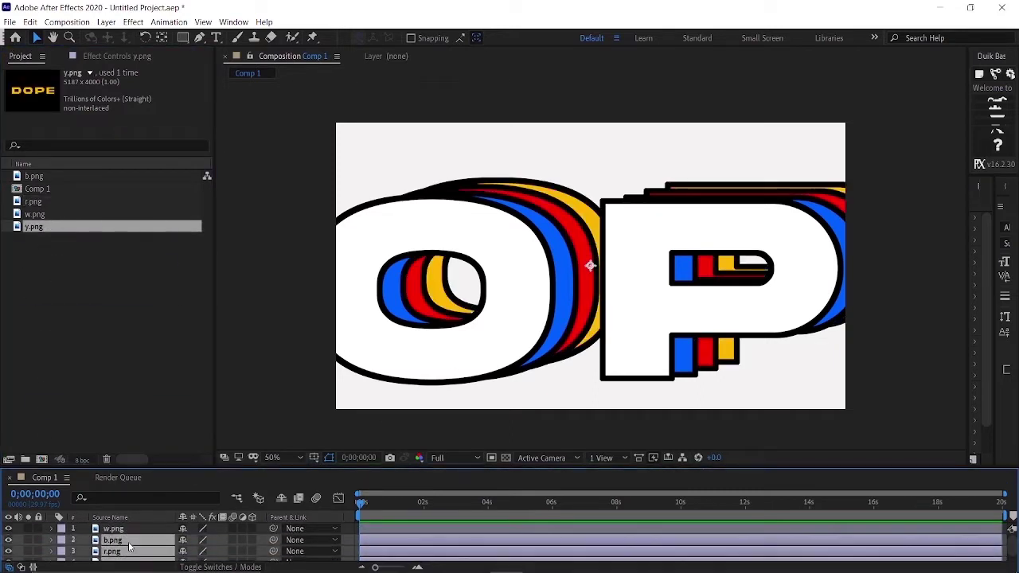
key("s")
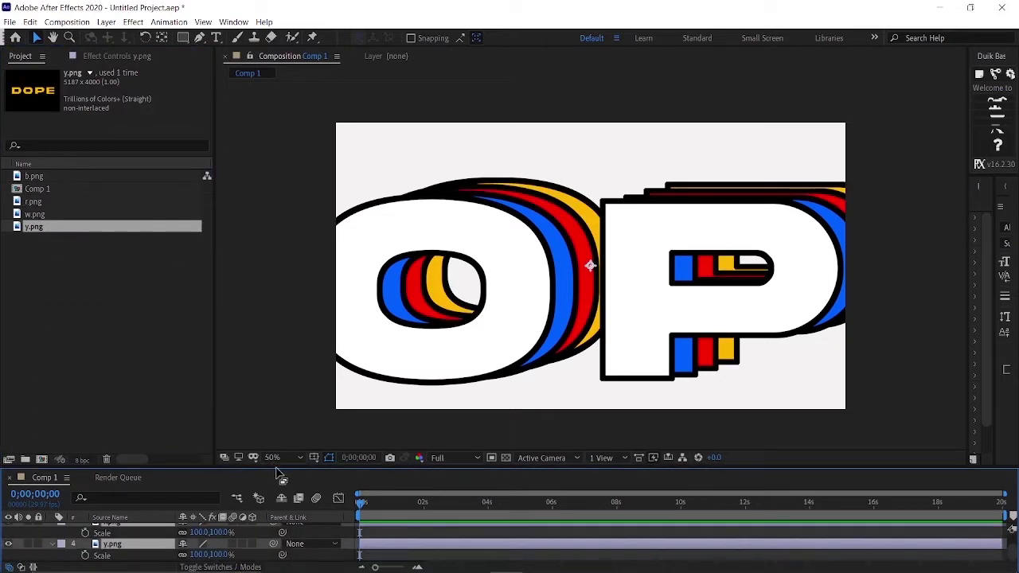
left_click_drag(277, 473, 277, 432)
left_click_drag(206, 487, 149, 487)
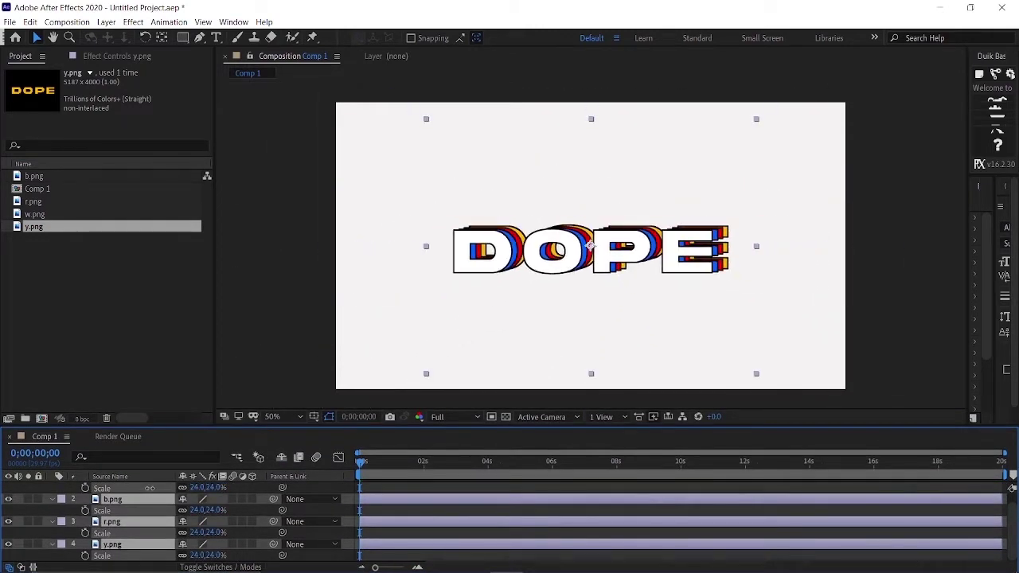
left_click_drag(151, 487, 150, 488)
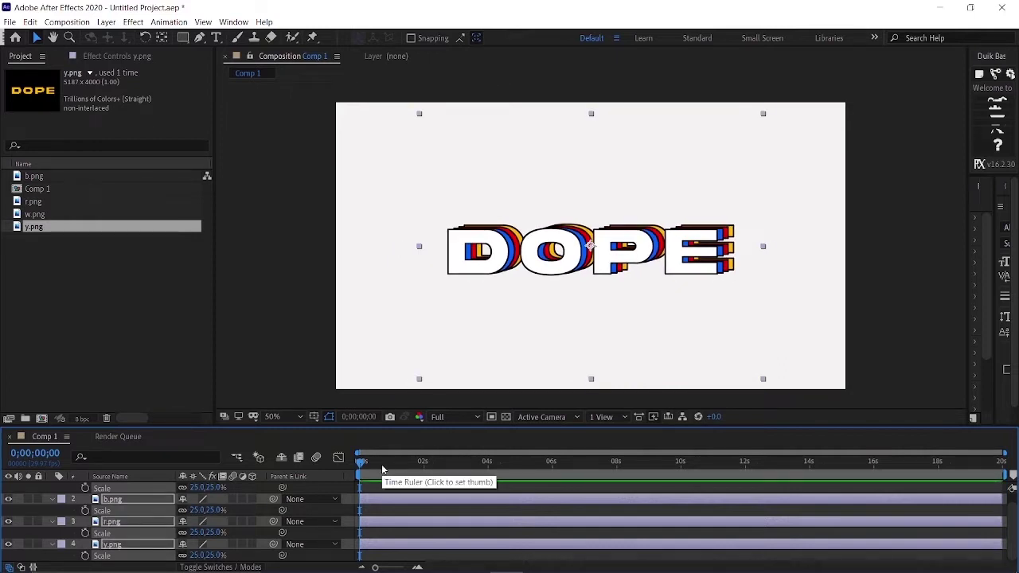
left_click(374, 560)
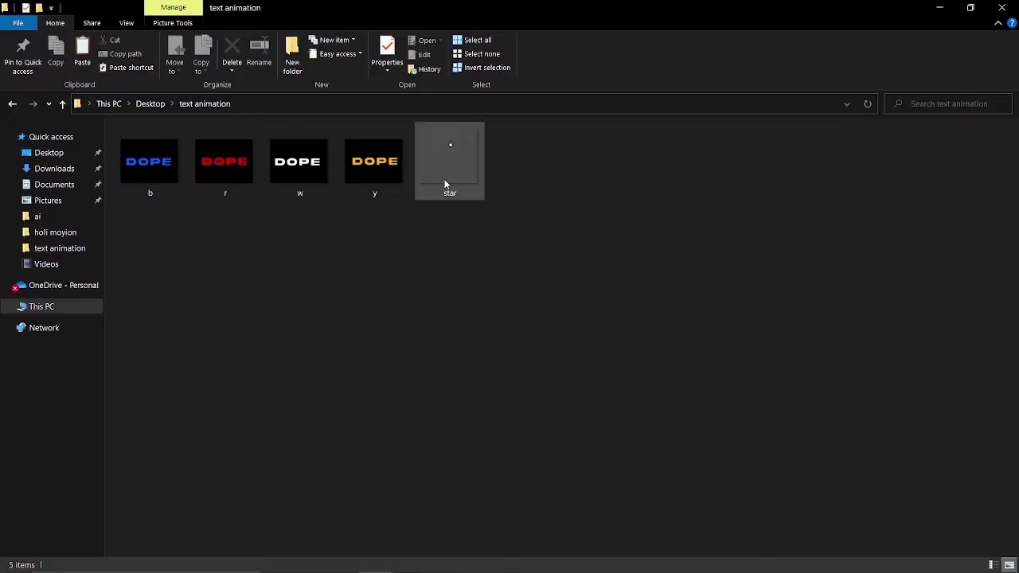
mouse_move(450, 160)
left_mouse_down()
mouse_move(189, 388)
mouse_move(79, 316)
left_mouse_up()
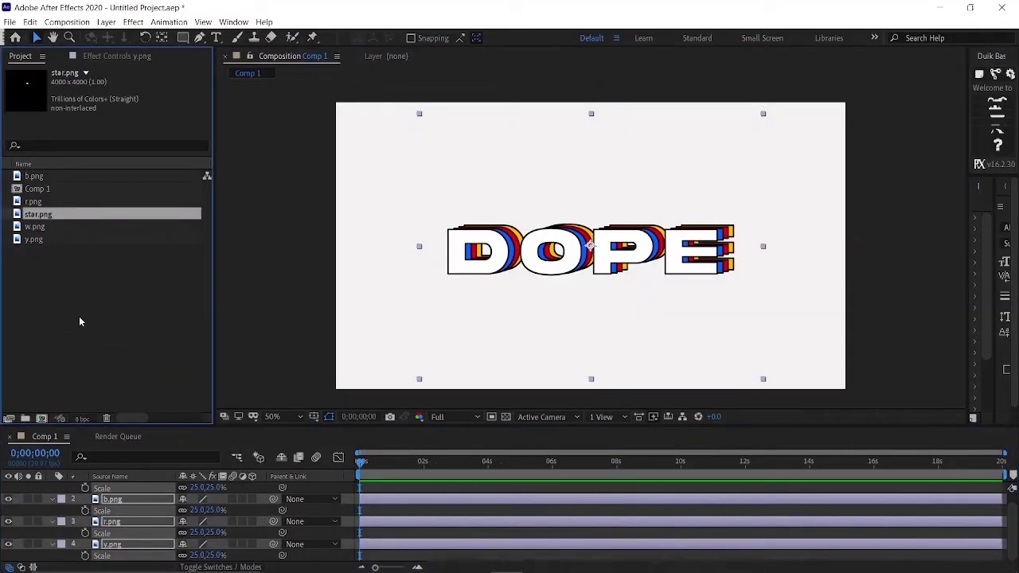
Add star.png to Comp 1, shrink it slightly and place it over the D
left_click_drag(54, 216, 94, 488)
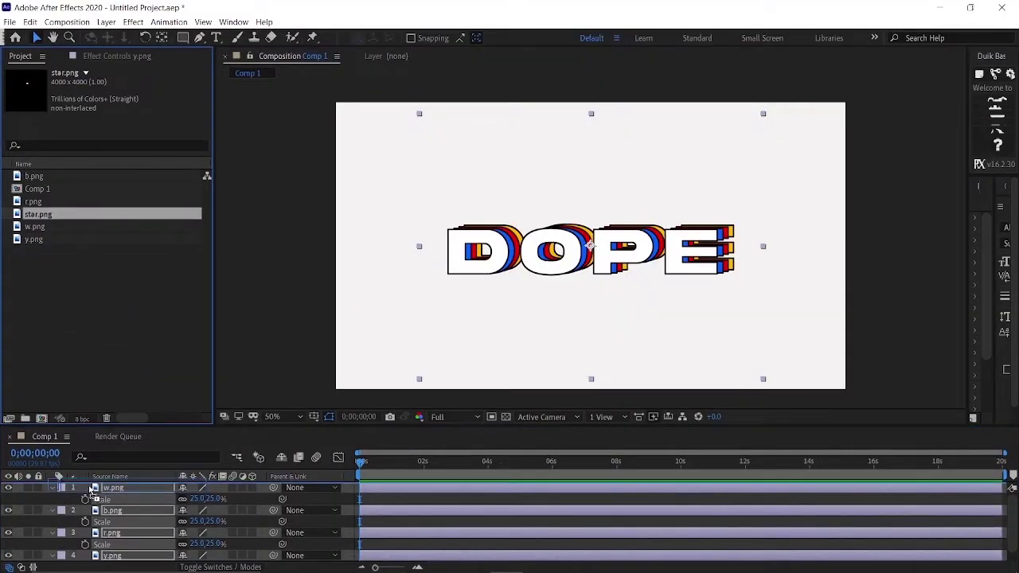
left_click_drag(633, 111, 475, 287)
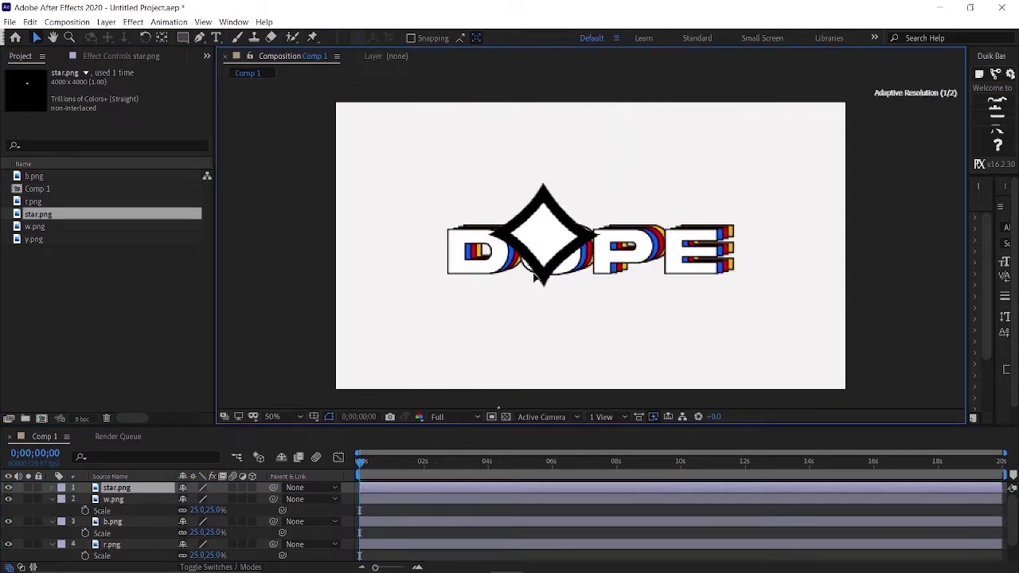
key("s")
left_click_drag(201, 498, 188, 499)
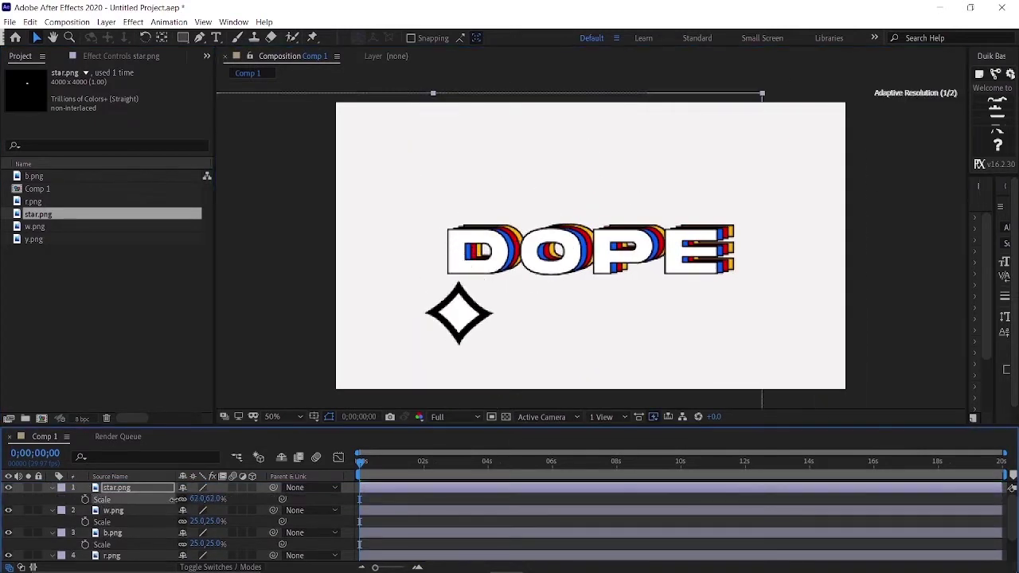
mouse_move(481, 253)
left_mouse_down()
mouse_move(484, 277)
mouse_move(504, 258)
left_mouse_up()
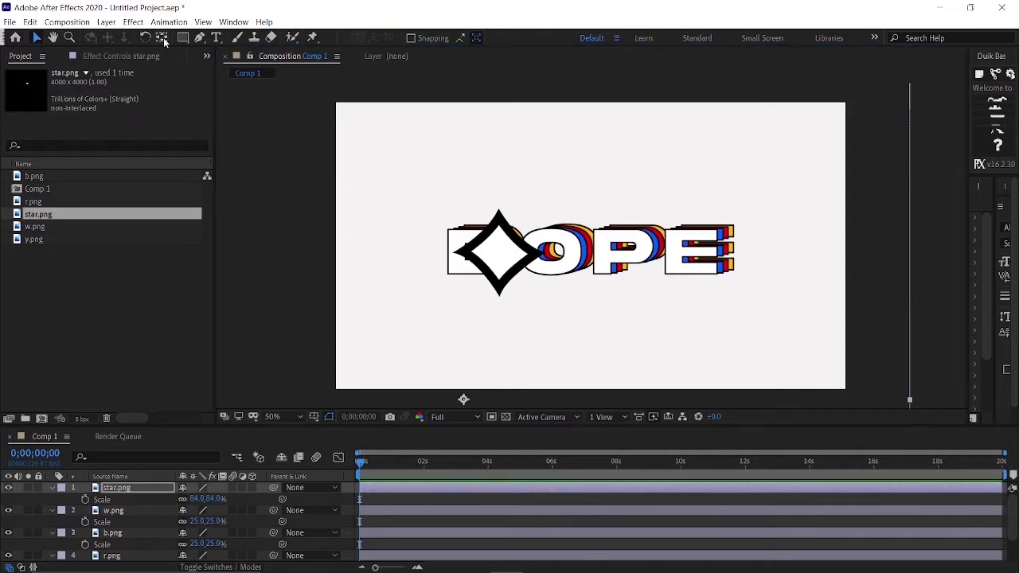
left_click(452, 399)
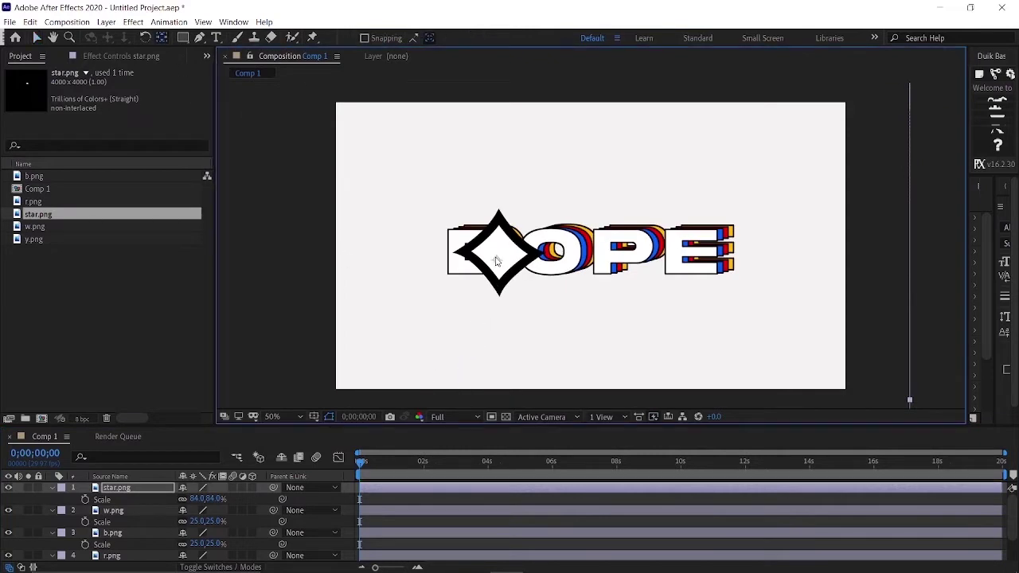
left_click(9, 21)
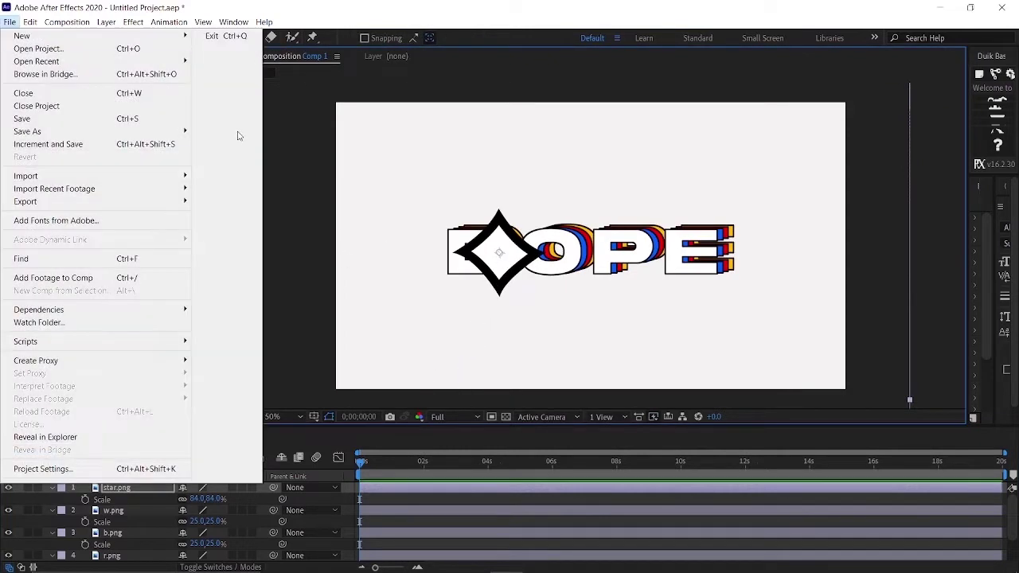
left_click(9, 22)
left_click(36, 37)
Shrink the star to accent size on the D's top-left corner, rotated −29°
left_click_drag(207, 499, 141, 487)
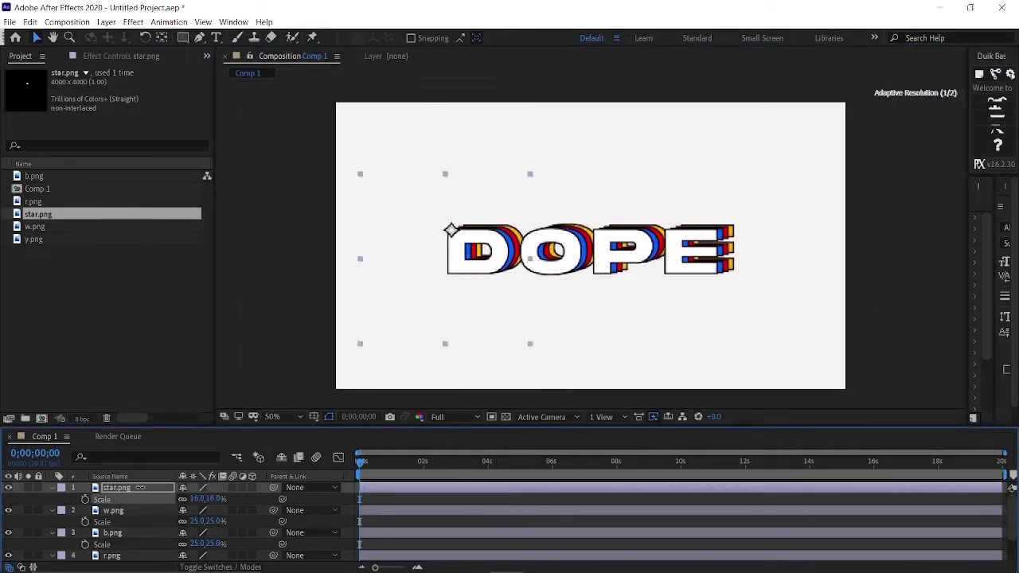
scroll(477, 252, "up", 2)
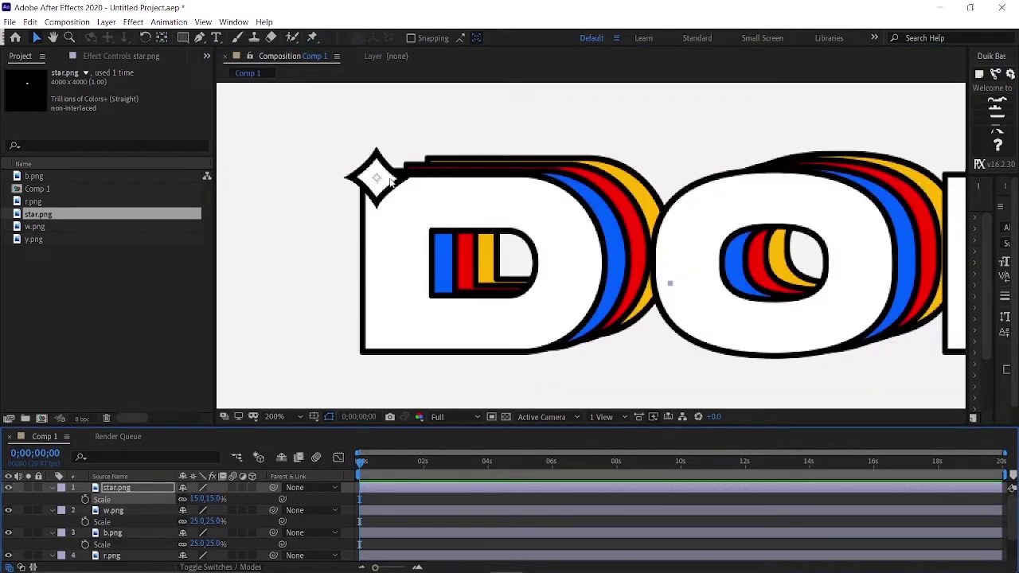
scroll(477, 252, "up", 2)
left_click_drag(371, 208, 376, 213)
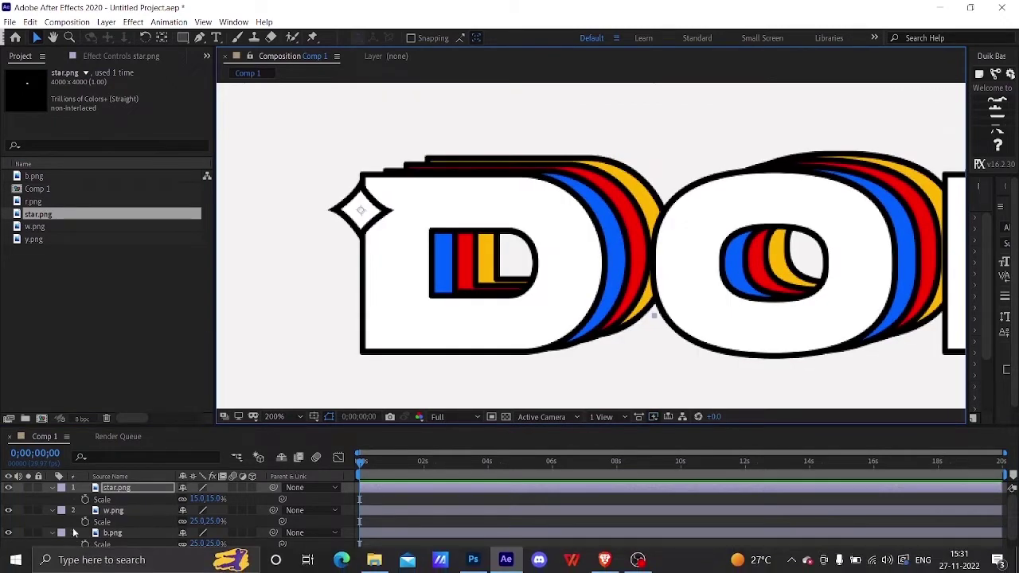
left_click_drag(192, 500, 189, 500)
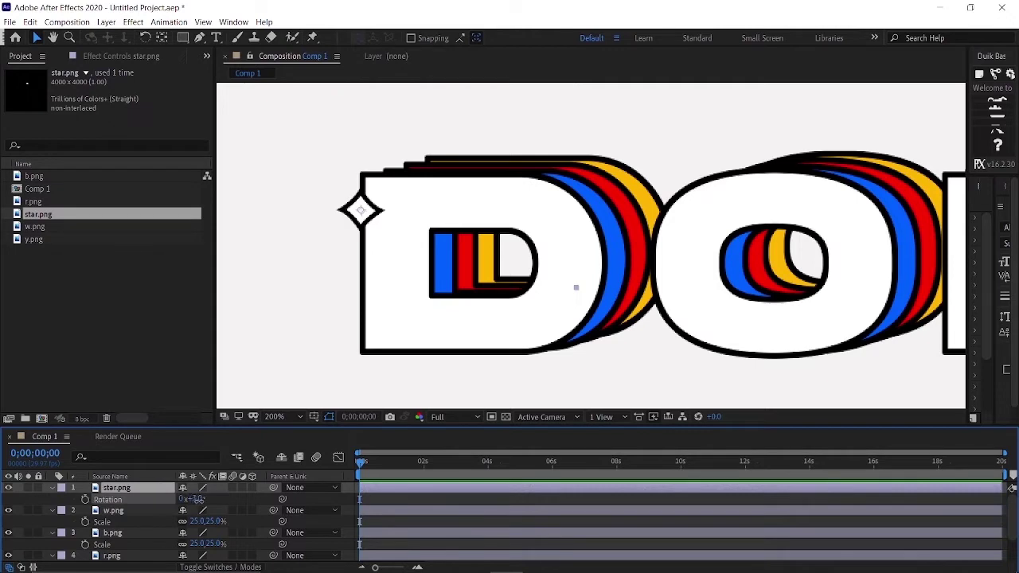
left_click_drag(192, 500, 163, 487)
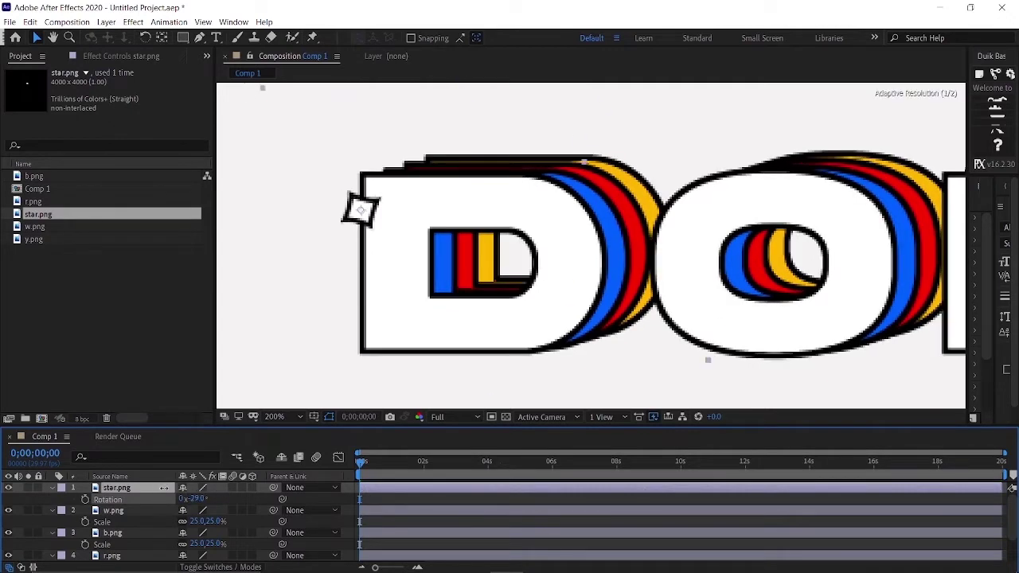
Duplicate the star layer to make a second star
scroll(638, 295, "down", 3)
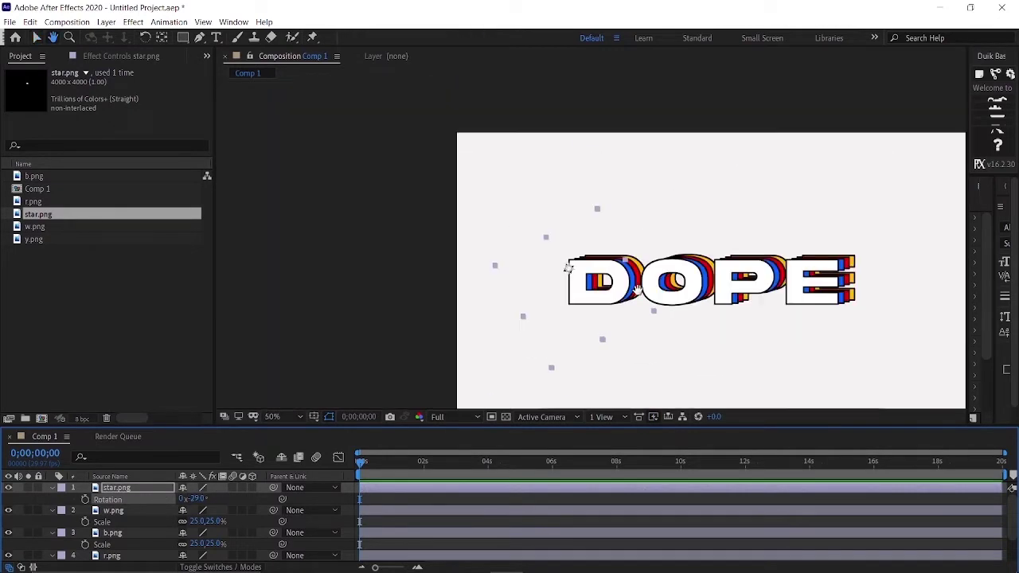
left_click(790, 322)
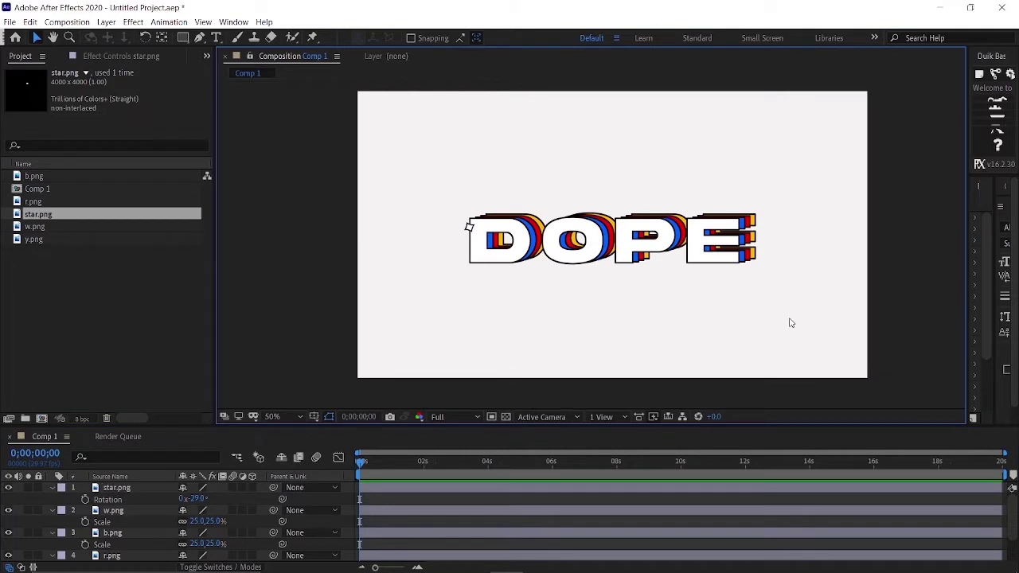
left_click(145, 487)
key("ctrl+d")
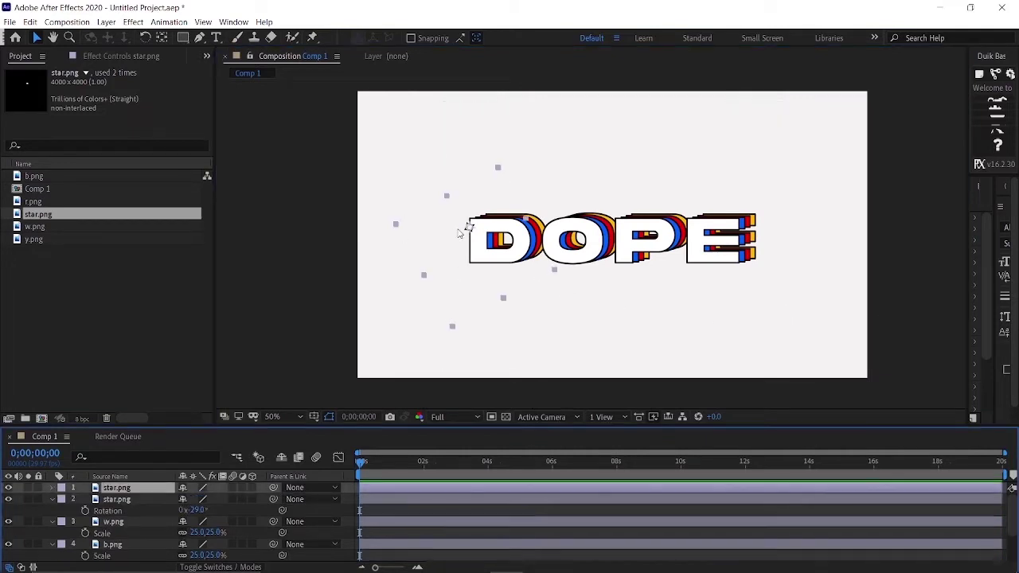
Shift the star copy right, then duplicate it and move the third star up near the E
left_click_drag(539, 275, 576, 273)
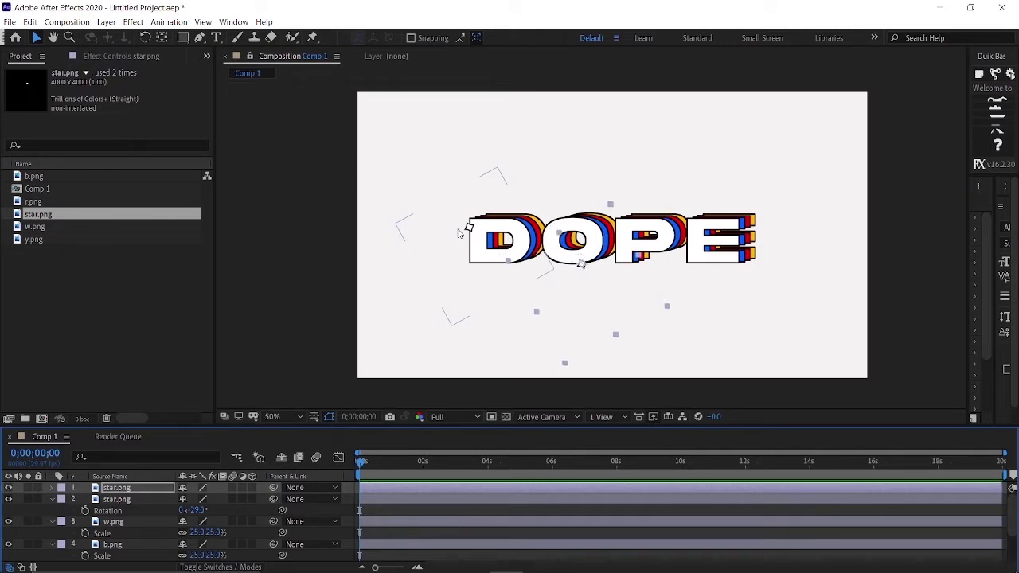
key("ctrl+d")
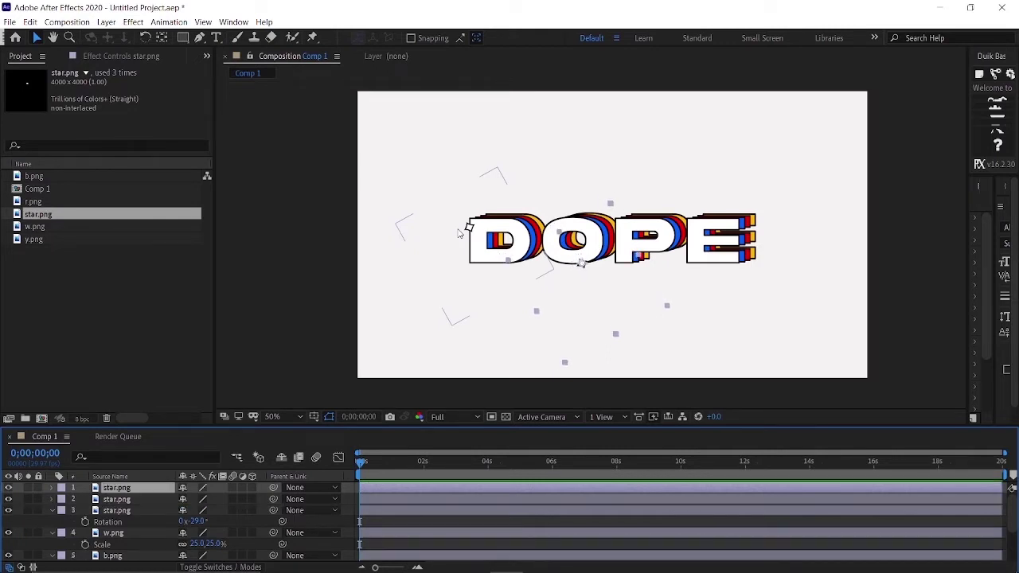
left_click_drag(677, 256, 704, 217)
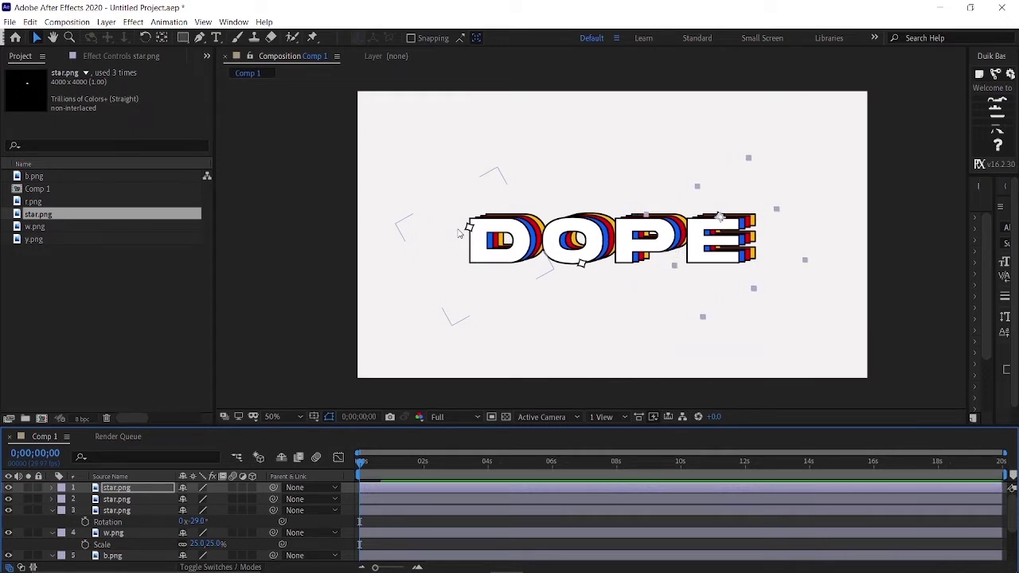
left_click(927, 284)
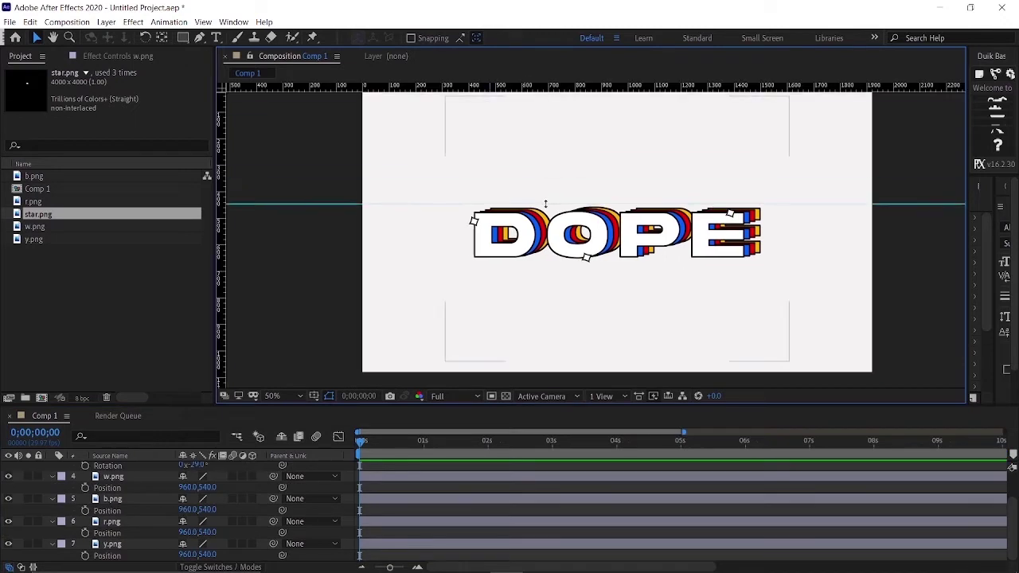
Add a guide at the text's bottom and raise the four selected DOPE layers higher
left_click_drag(560, 90, 575, 256)
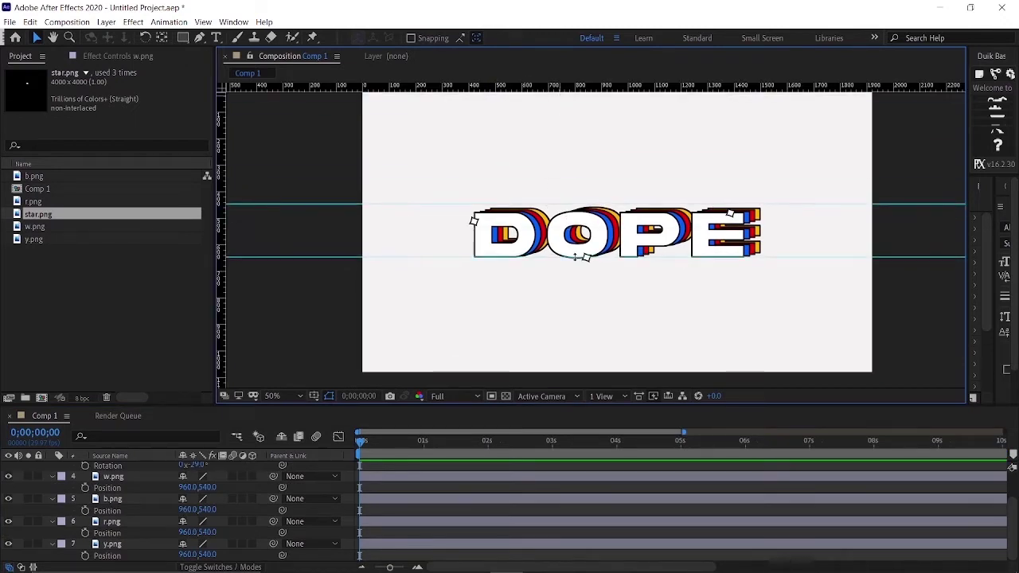
left_click(138, 476)
scroll(138, 491, "up", 2)
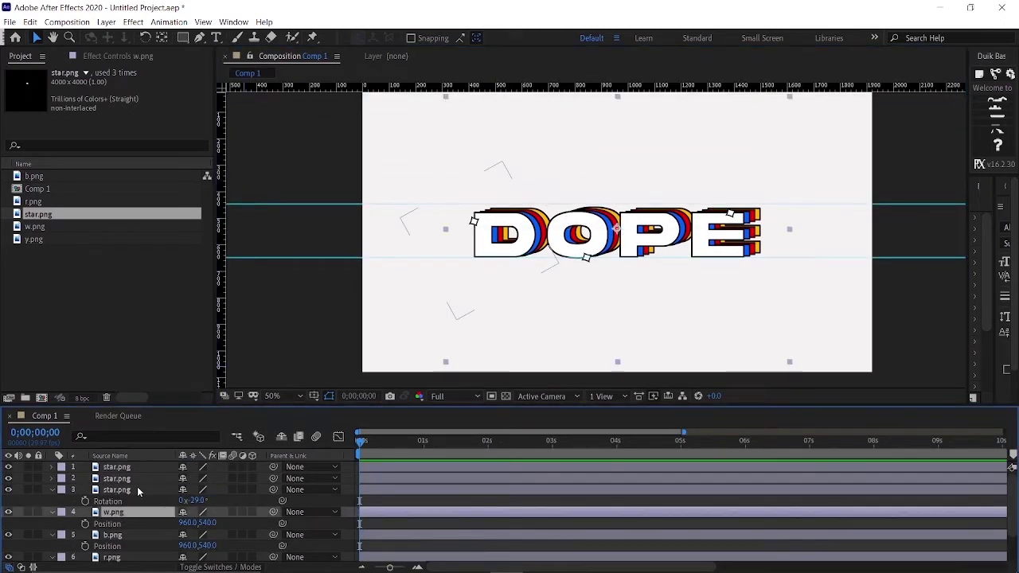
scroll(112, 549, "down", 2)
left_click(125, 544, "shift")
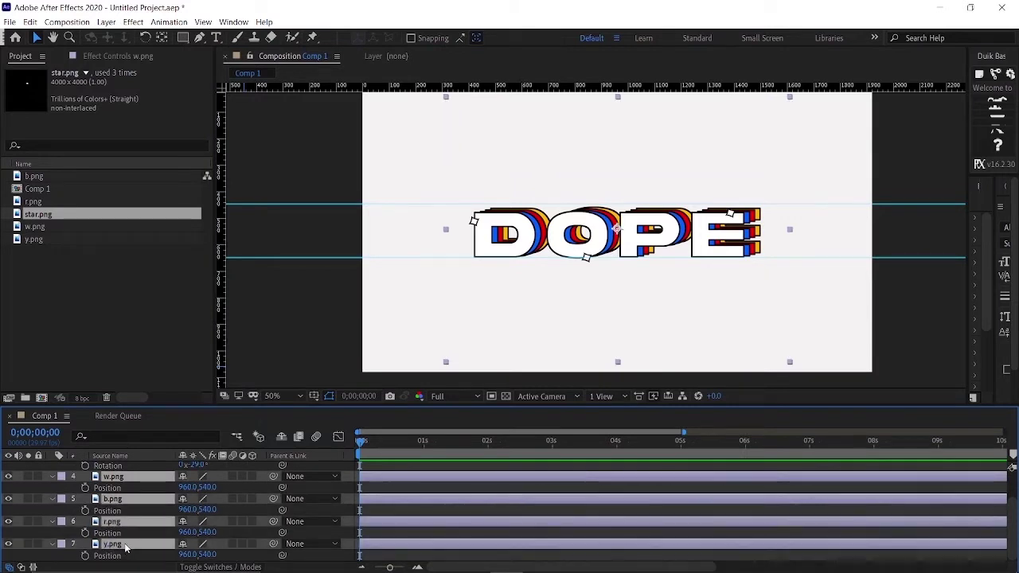
key("shift+Up")
key("shift+Up")
key("shift+Up")
key("shift+Up")
key("shift+Up")
key("shift+Up")
key("shift+Up")
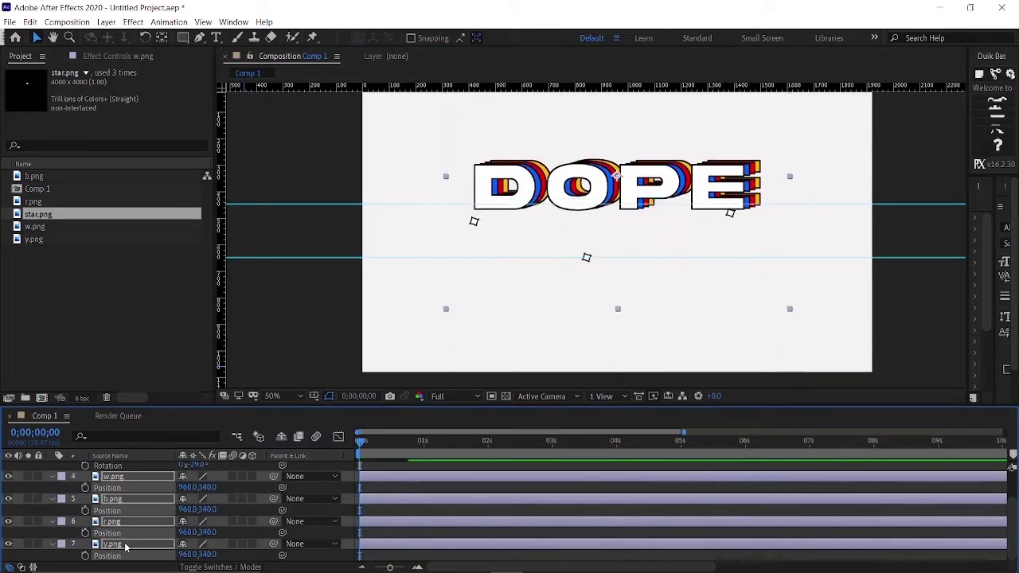
key("shift+Up")
key("shift+Up")
key("shift+Up")
left_click_drag(572, 279, 590, 276)
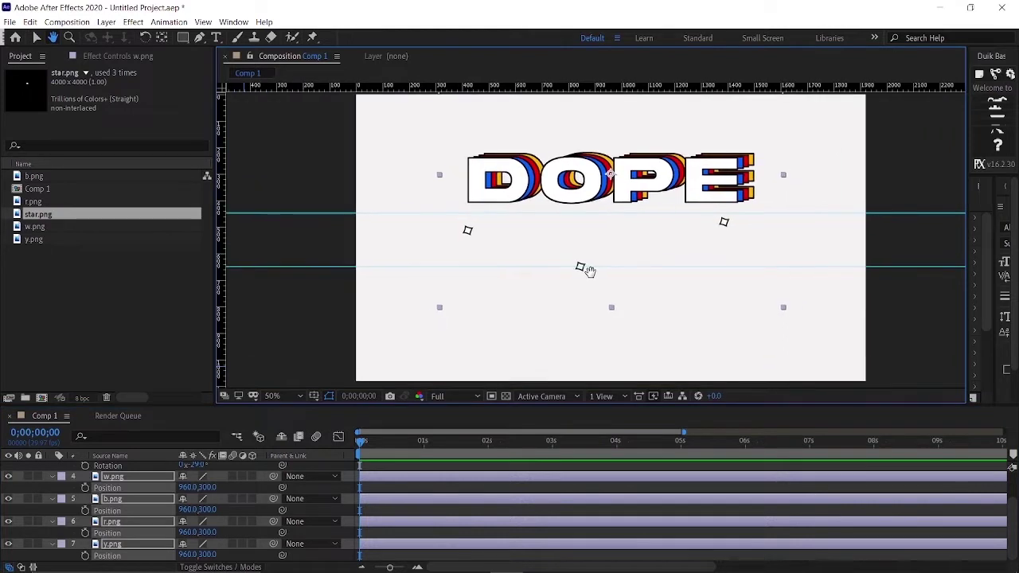
key("shift+Up")
key("shift+Up")
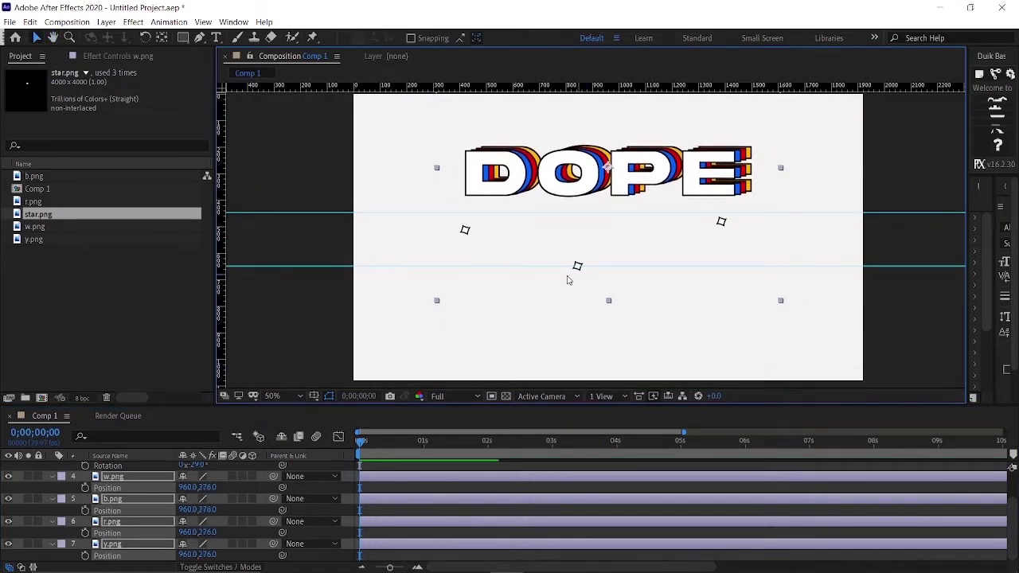
key("Up")
key("Up")
key("Up")
key("Up")
key("Up")
key("Up")
Start Position keyframes on the DOPE layers and drop the text low at 1 second, marked by guides
left_click(85, 487)
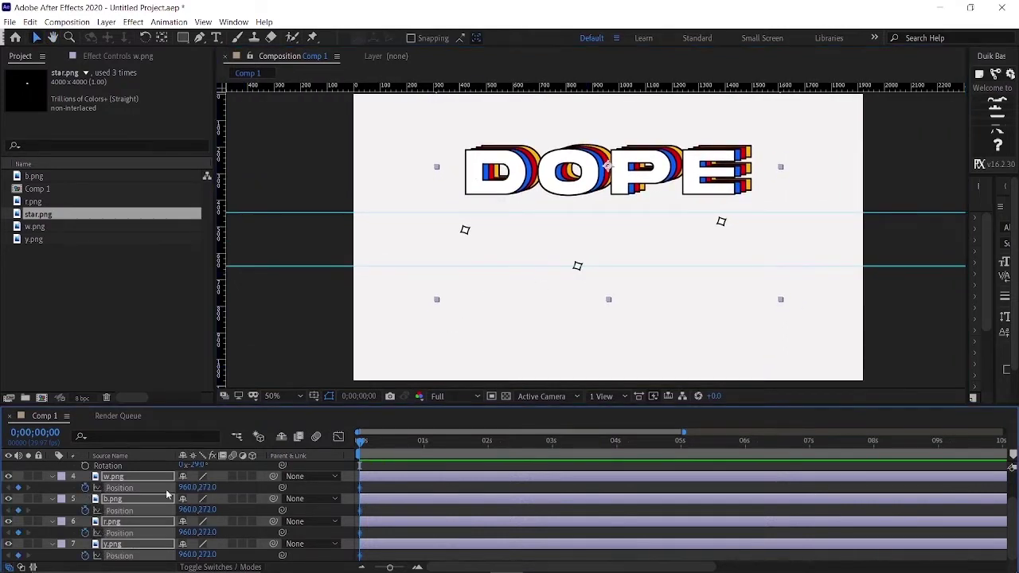
left_click(423, 446)
key("shift+Down")
key("shift+Down")
key("shift+Down")
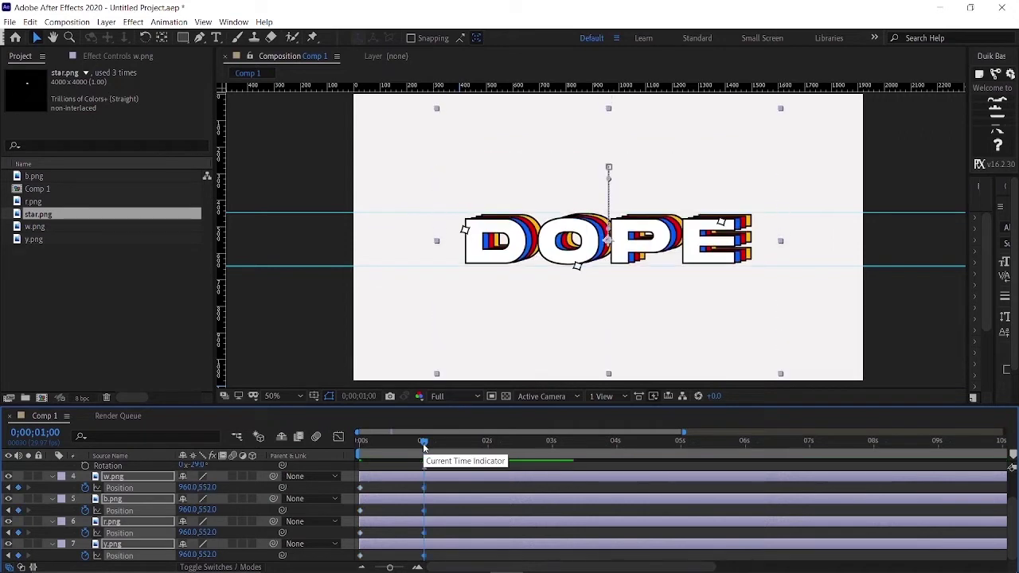
key("shift+Down")
key("shift+Down")
key("shift+Down")
key("shift+Down")
key("shift+Down")
key("shift+Down")
key("shift+Down")
key("shift+Down")
key("shift+Down")
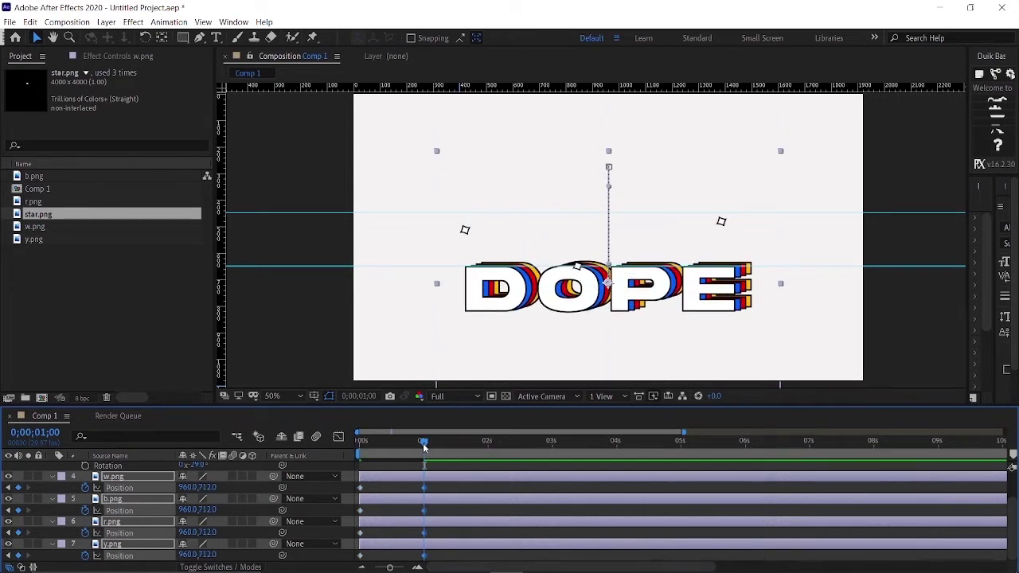
key("shift+Up")
mouse_move(423, 447)
left_mouse_down()
mouse_move(486, 454)
mouse_move(355, 446)
left_mouse_up()
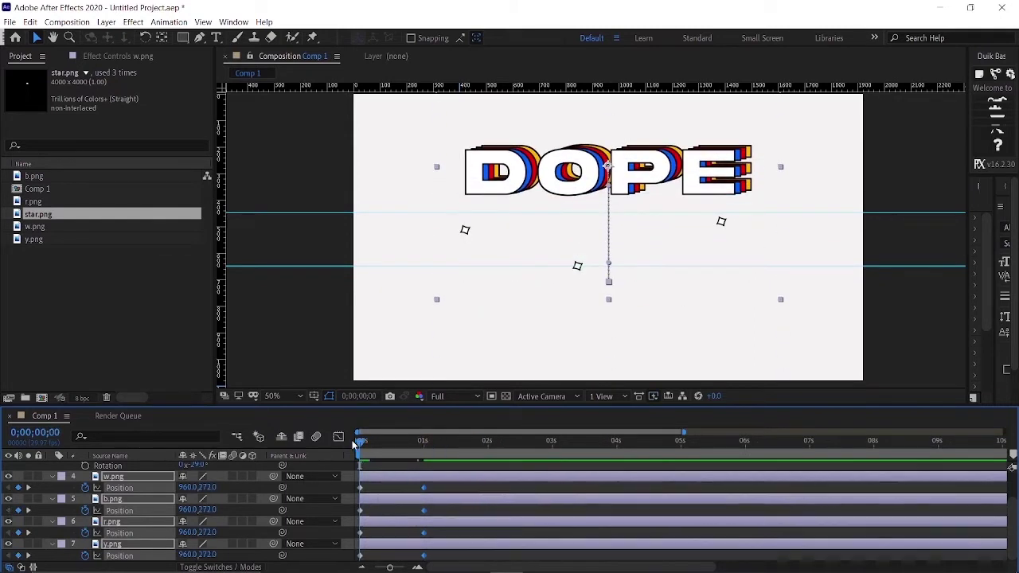
left_click_drag(670, 86, 670, 194)
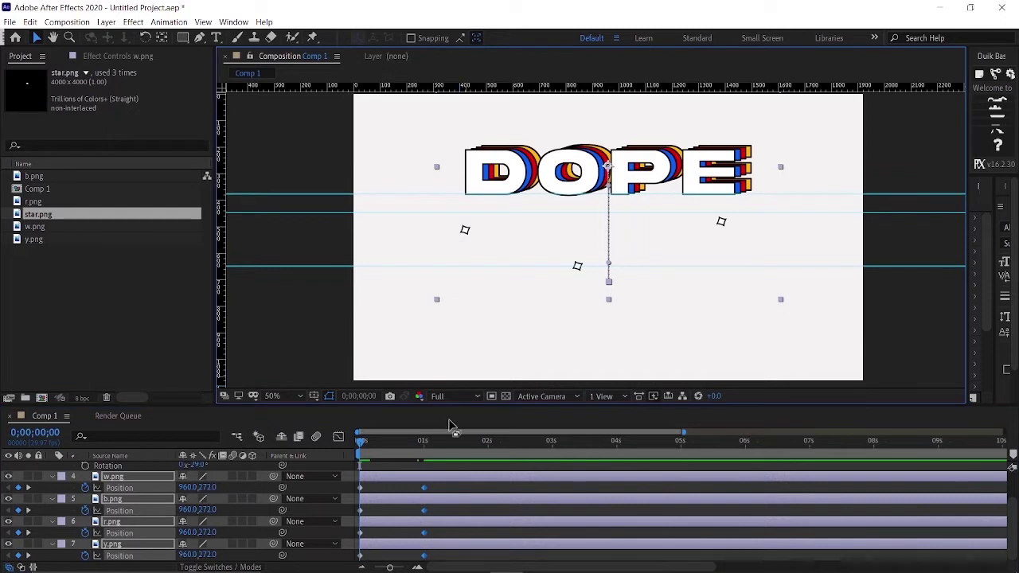
left_click(433, 444)
left_click(424, 443)
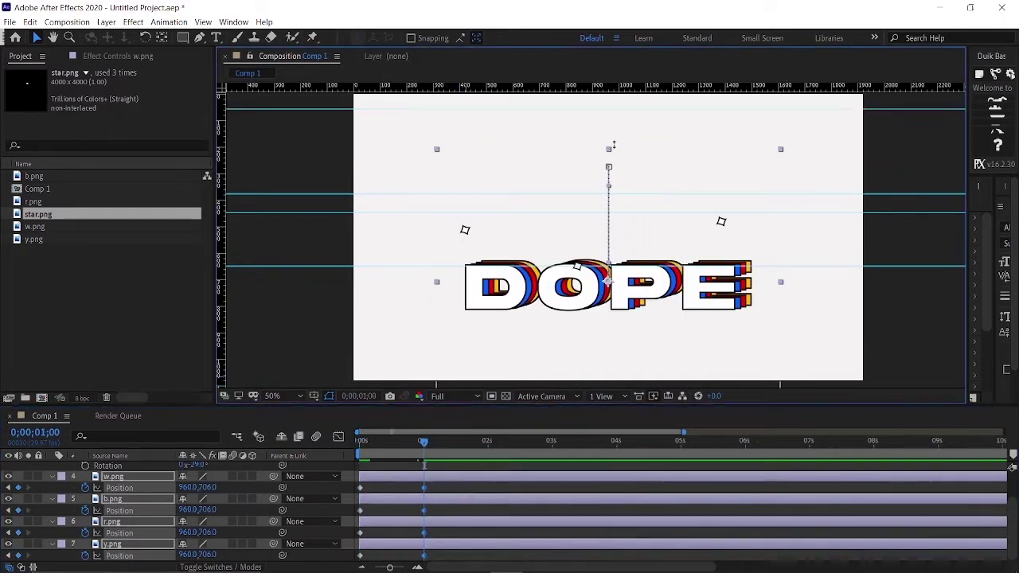
left_click_drag(605, 86, 626, 311)
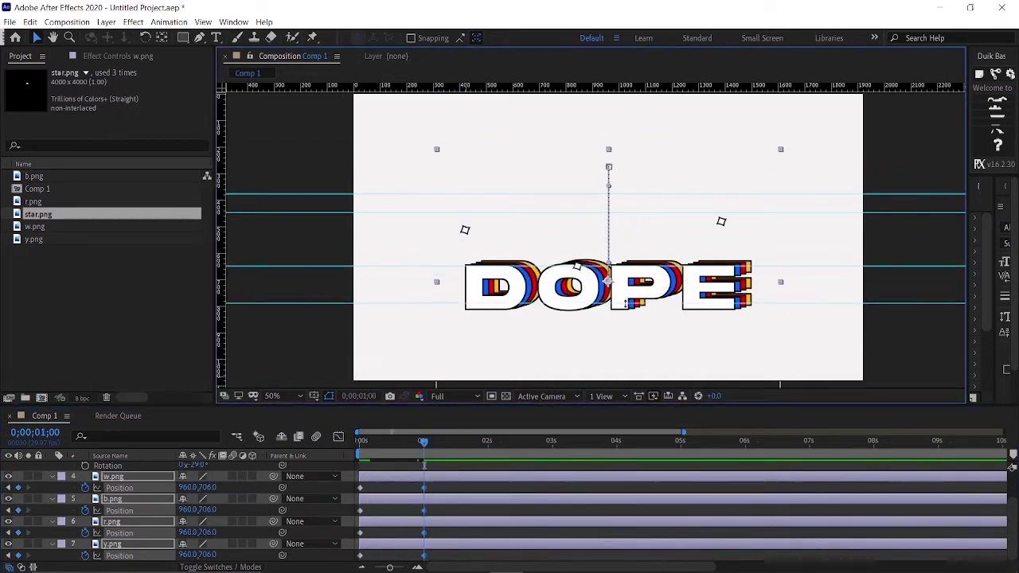
Alternate the DOPE text high and low with Position keyframes each second from 2 to 9 seconds
left_click(487, 442)
key("ctrl+v")
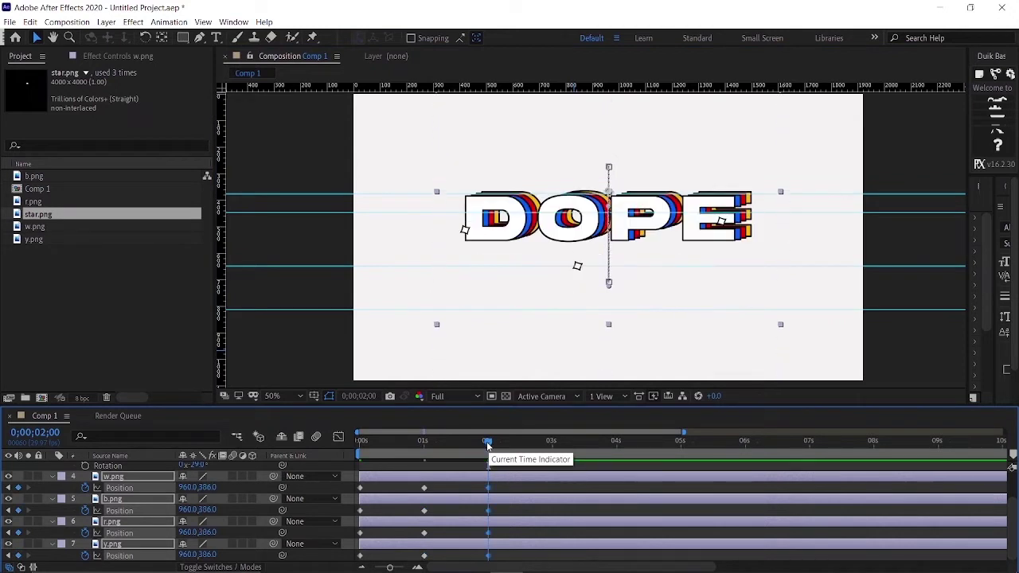
key("shift+Up")
key("shift+Up")
key("shift+Up")
key("shift+Up")
key("shift+Up")
left_click_drag(488, 442, 553, 444)
key("shift+Down")
key("shift+Down")
key("shift+Down")
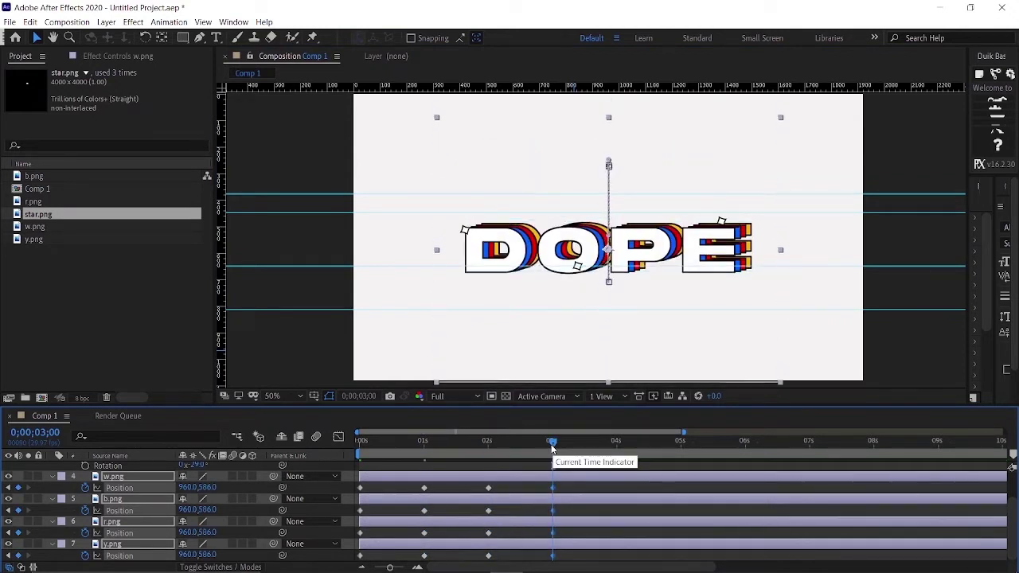
key("shift+Down")
key("shift+Down")
key("shift+Down")
left_click_drag(550, 445, 680, 444)
key("Down")
key("Down")
key("Down")
key("shift+Up")
key("shift+Up")
key("shift+Up")
key("shift+Up")
key("shift+Up")
key("shift+Up")
key("shift+Up")
key("shift+Up")
key("shift+Up")
key("shift+Down")
key("shift+Down")
key("shift+Down")
key("shift+Down")
key("shift+Down")
key("shift+Down")
key("shift+Down")
key("shift+Down")
key("shift+Down")
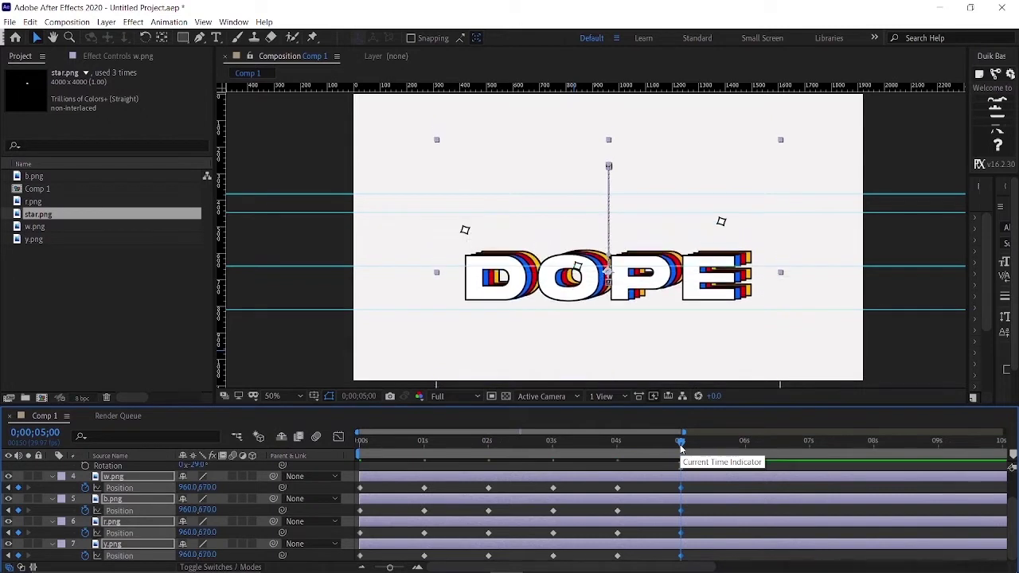
key("shift+Down")
key("shift+Down")
key("shift+Down")
left_click(744, 445)
key("shift+Up")
key("shift+Up")
key("shift+Up")
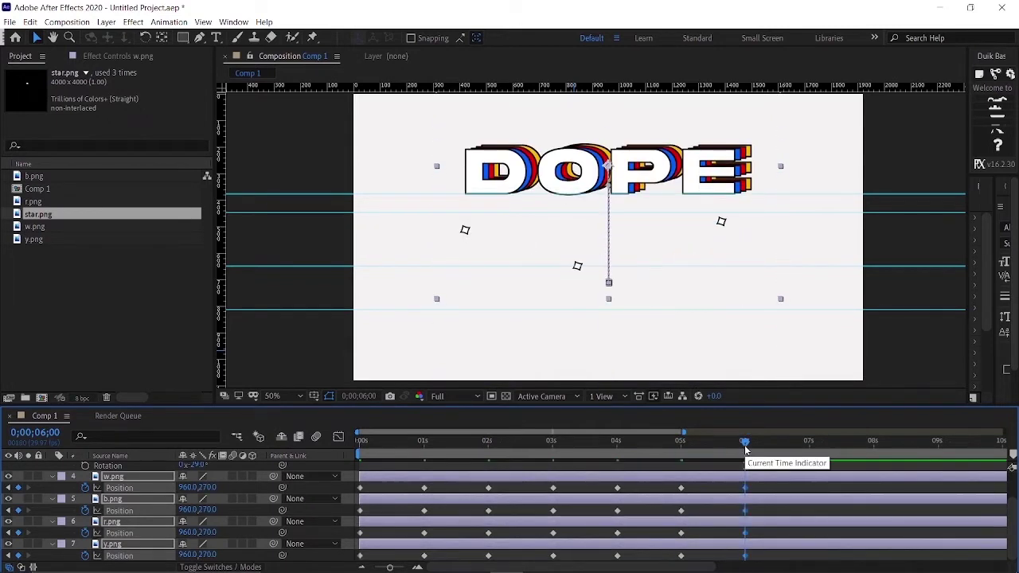
left_click(808, 448)
key("shift+Down")
key("shift+Down")
key("shift+Down")
key("shift+Up")
key("shift+Up")
key("shift+Up")
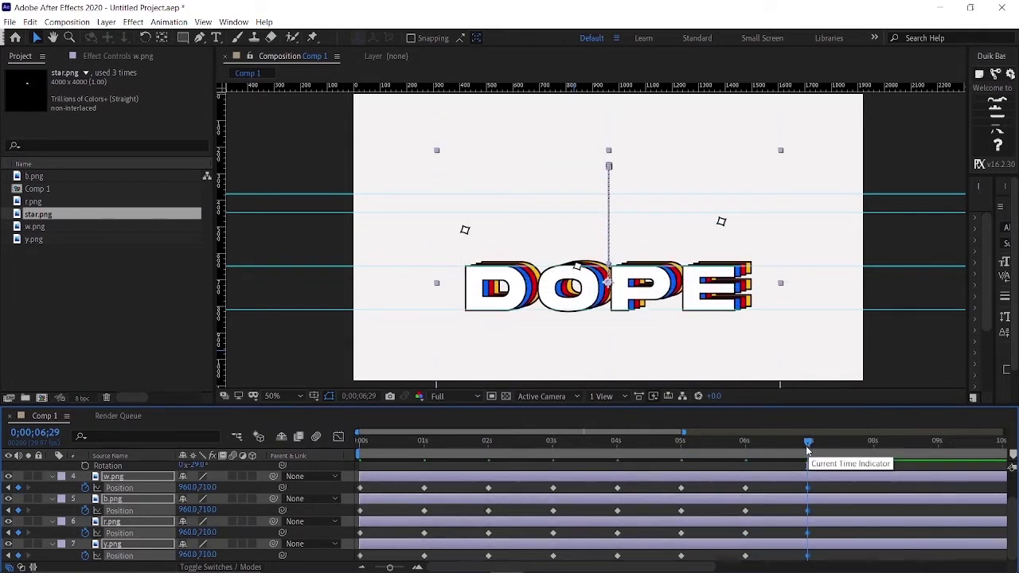
left_click(872, 450)
key("shift+Up")
key("shift+Up")
key("shift+Up")
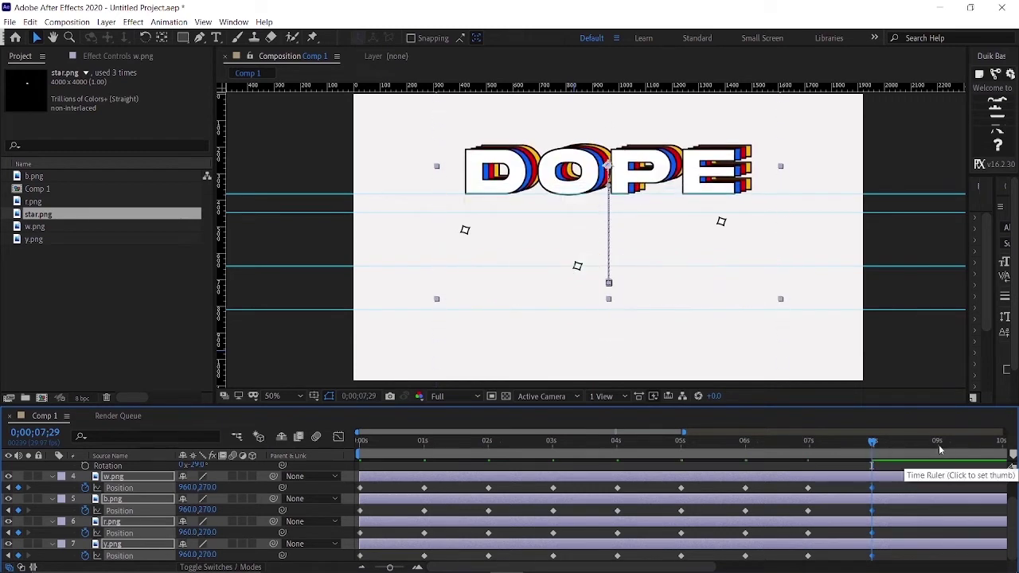
left_click(937, 443)
key("shift+Down")
key("shift+Down")
key("shift+Down")
key("shift+Down")
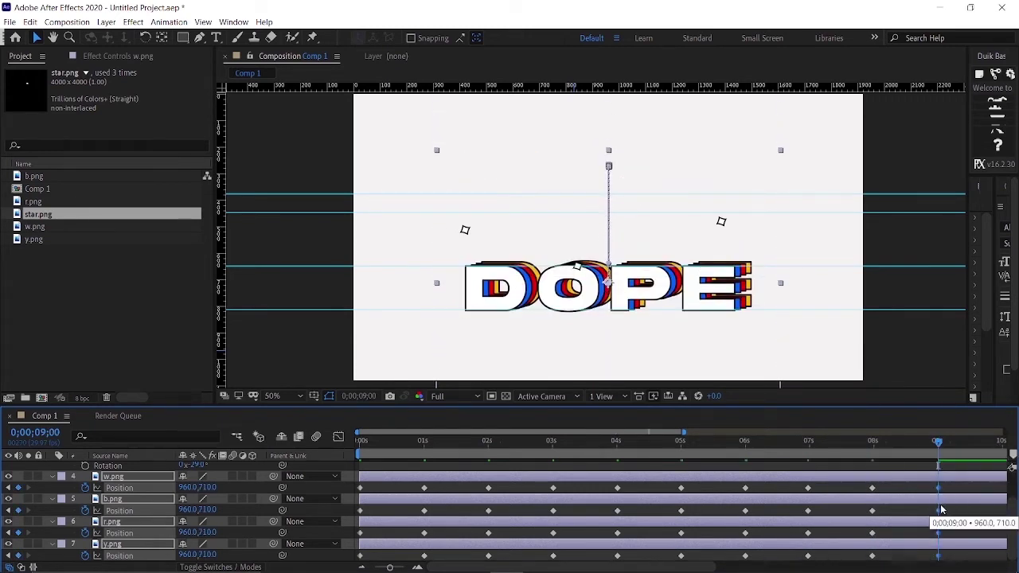
Continue the high-low Position keyframes from 10 to 20 seconds, then preview the bounce
left_click_drag(940, 501, 487, 501)
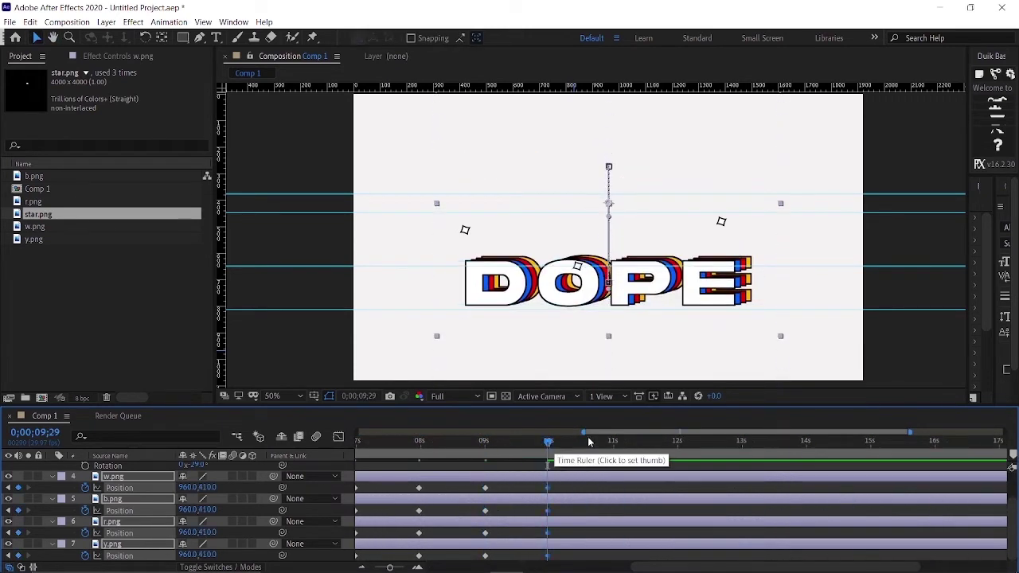
key("shift+Up")
key("shift+Up")
key("shift+Up")
left_click(613, 444)
key("shift+Down")
key("shift+Down")
key("shift+Down")
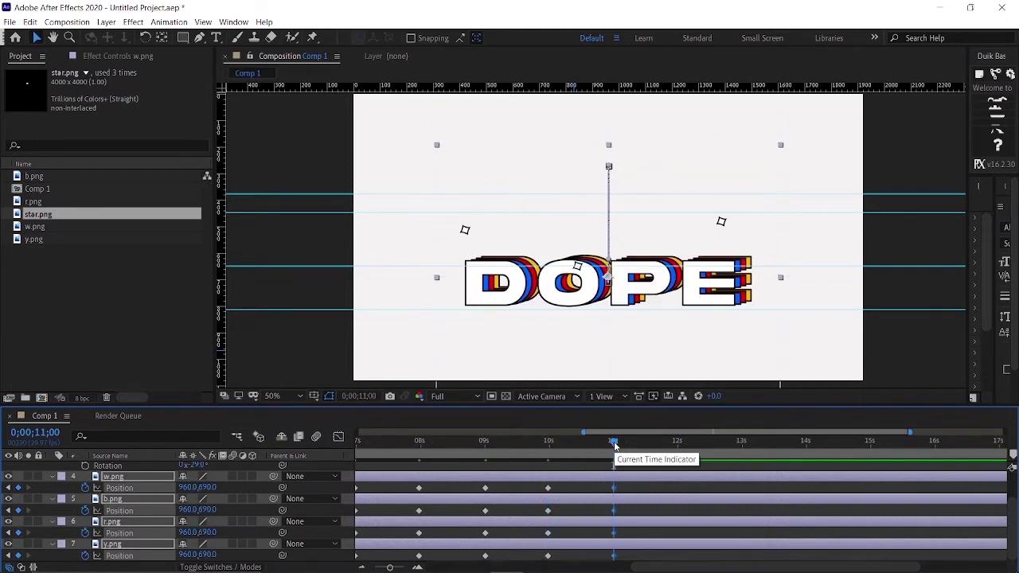
left_click_drag(614, 446, 677, 446)
key("shift+Up")
key("shift+Up")
key("shift+Up")
left_click(740, 442)
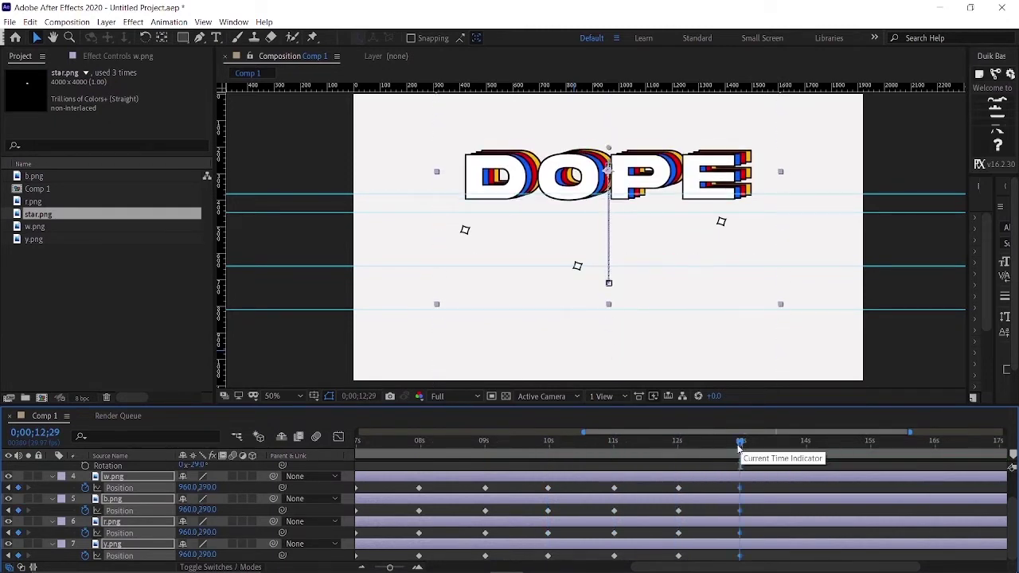
key("shift+Down")
key("shift+Down")
key("shift+Down")
left_click(804, 443)
key("shift+Up")
key("shift+Up")
key("shift+Up")
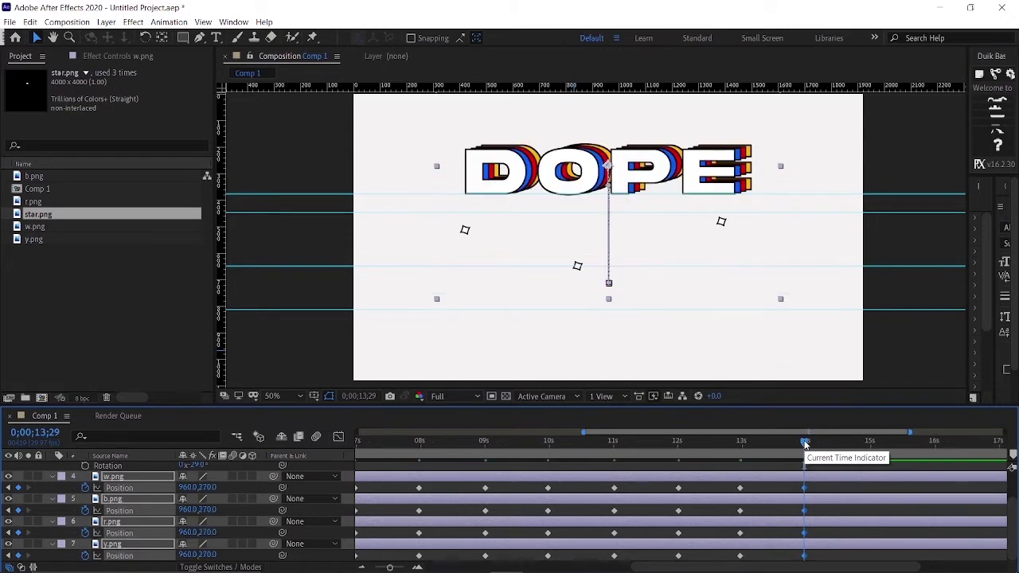
left_click(870, 443)
key("shift+Down")
key("shift+Down")
key("shift+Down")
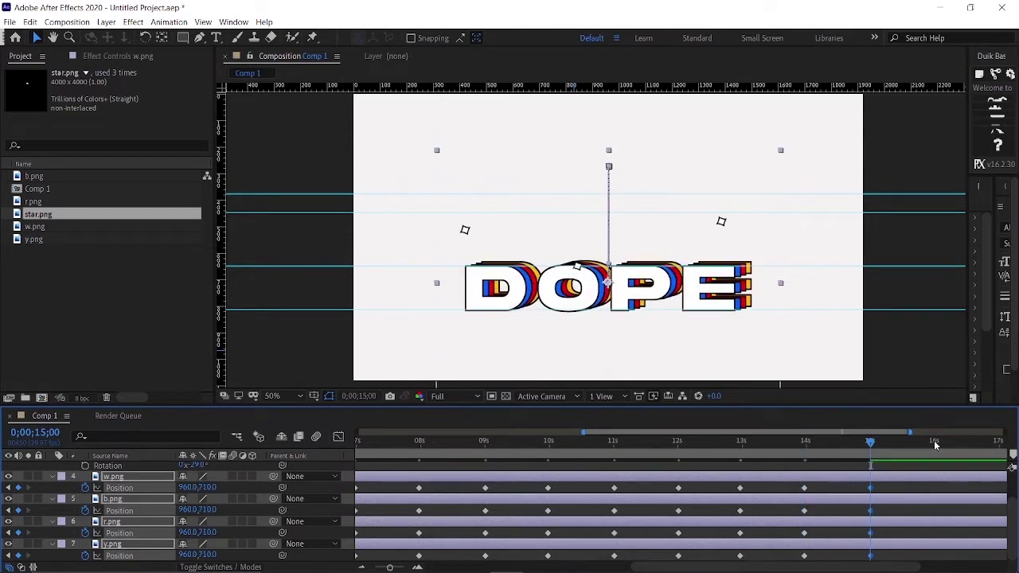
left_click(934, 442)
key("shift+Up")
key("shift+Up")
key("shift+Up")
scroll(994, 461, "right", 3)
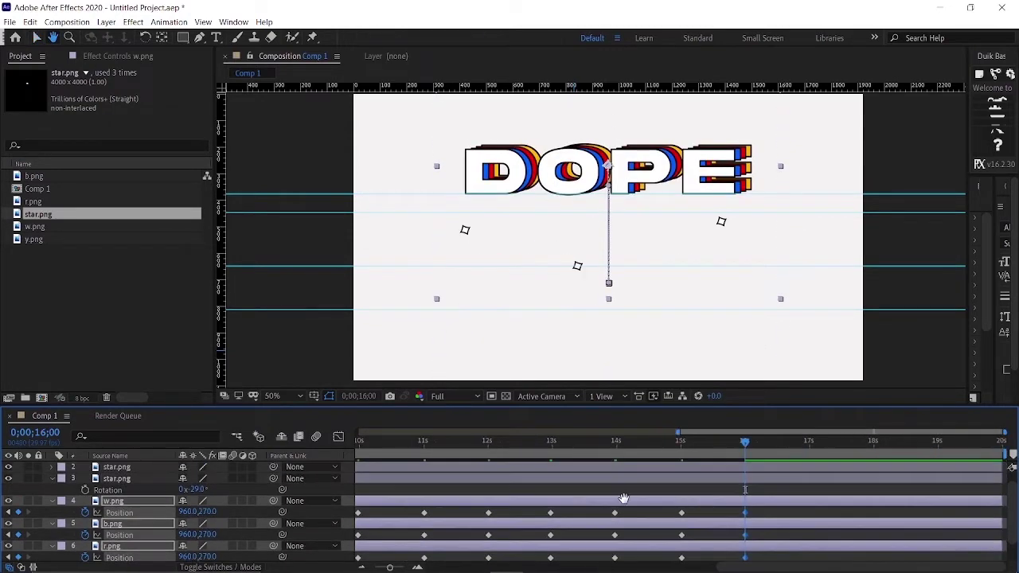
left_click(809, 442)
key("shift+Down")
key("shift+Down")
key("shift+Down")
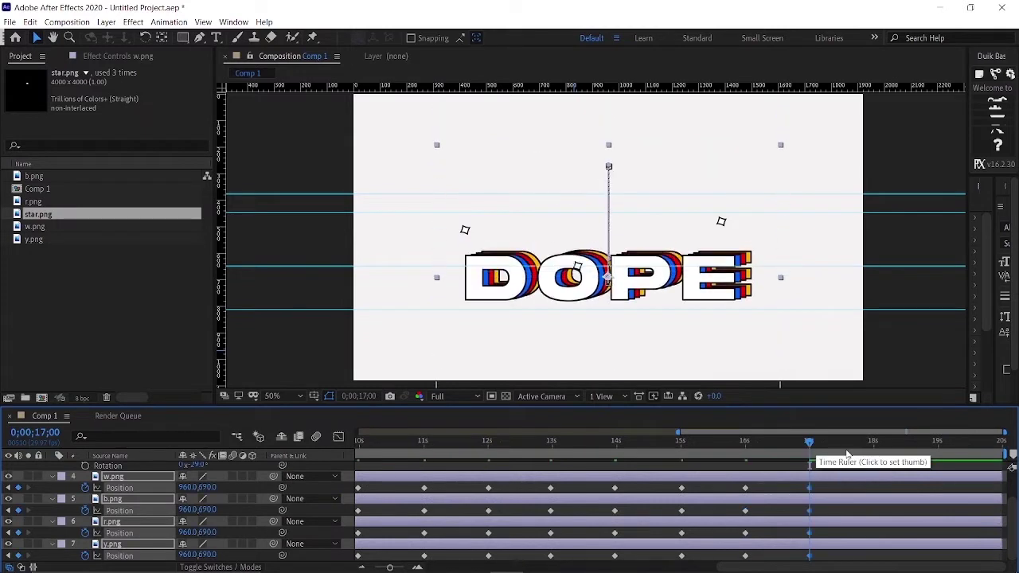
left_click(872, 444)
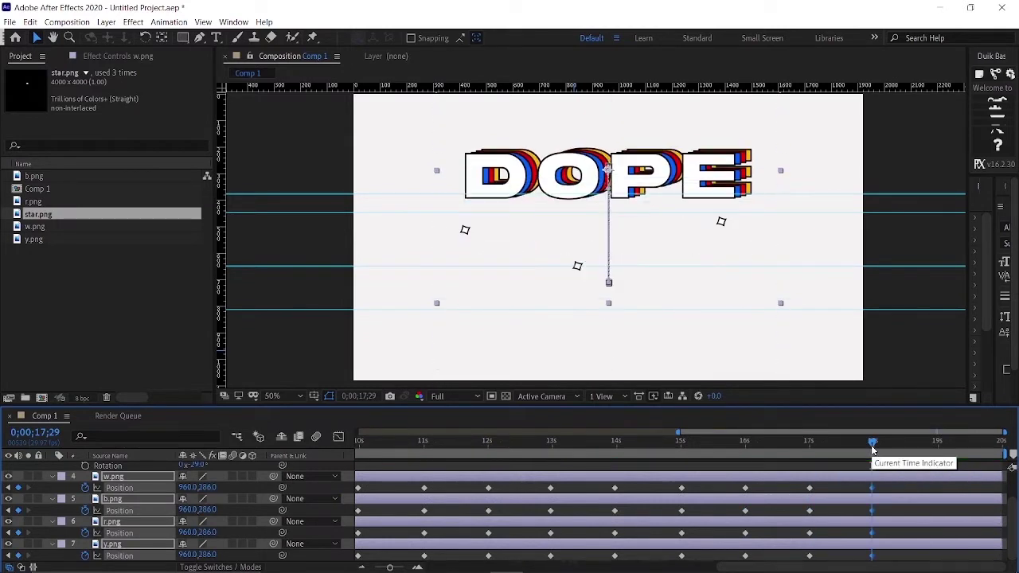
left_click(938, 442)
key("shift+Up")
key("shift+Up")
key("shift+Up")
left_click(998, 443)
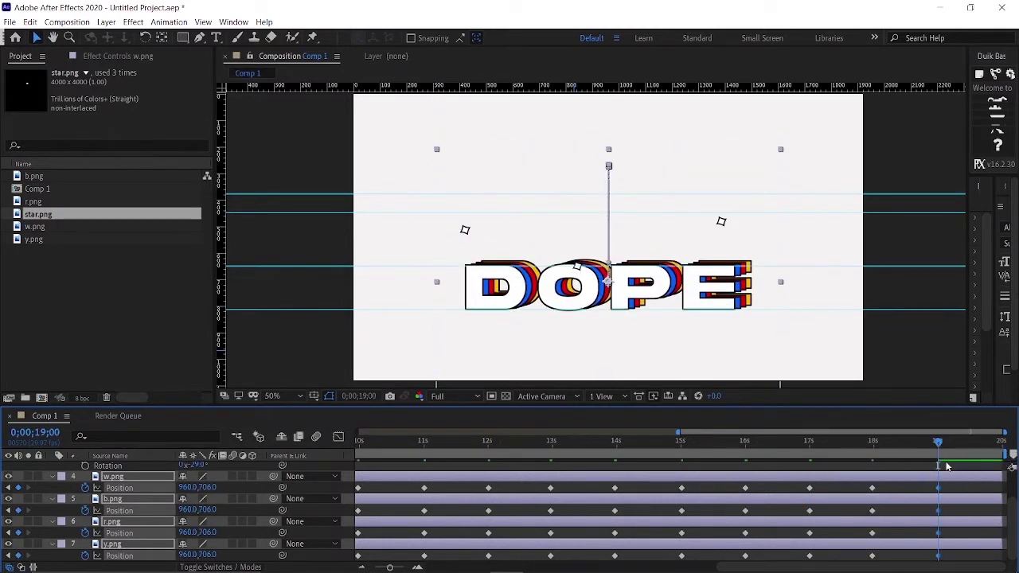
key("shift+Down")
key("shift+Down")
key("shift+Down")
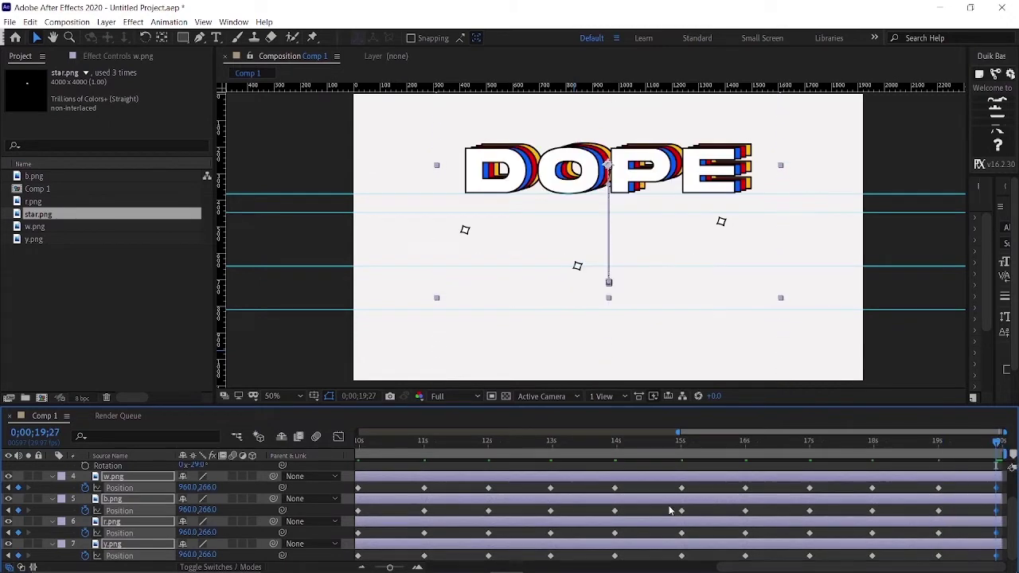
key("space")
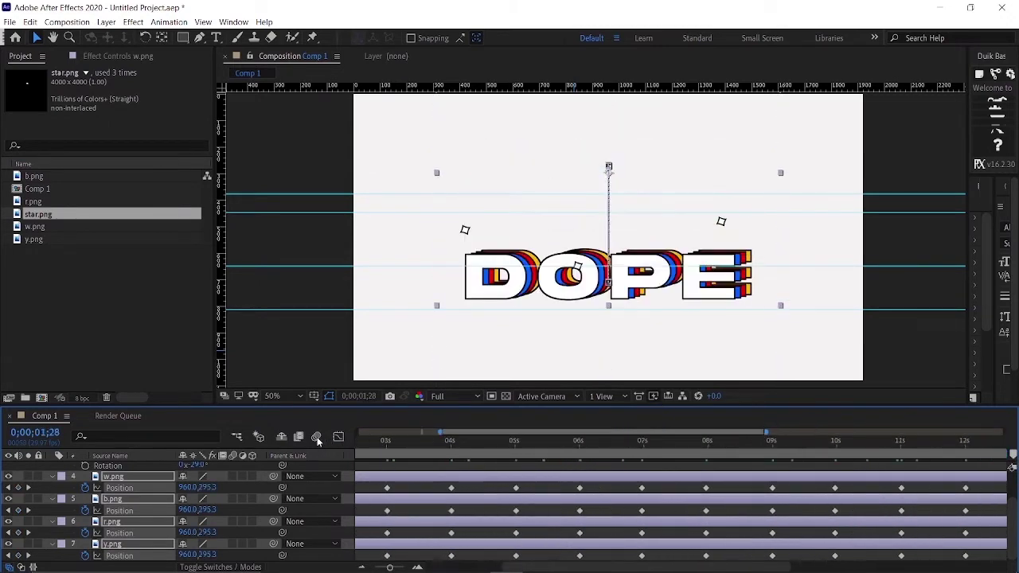
Set the viewer resolution to Quarter and replay the animation
left_click(446, 395)
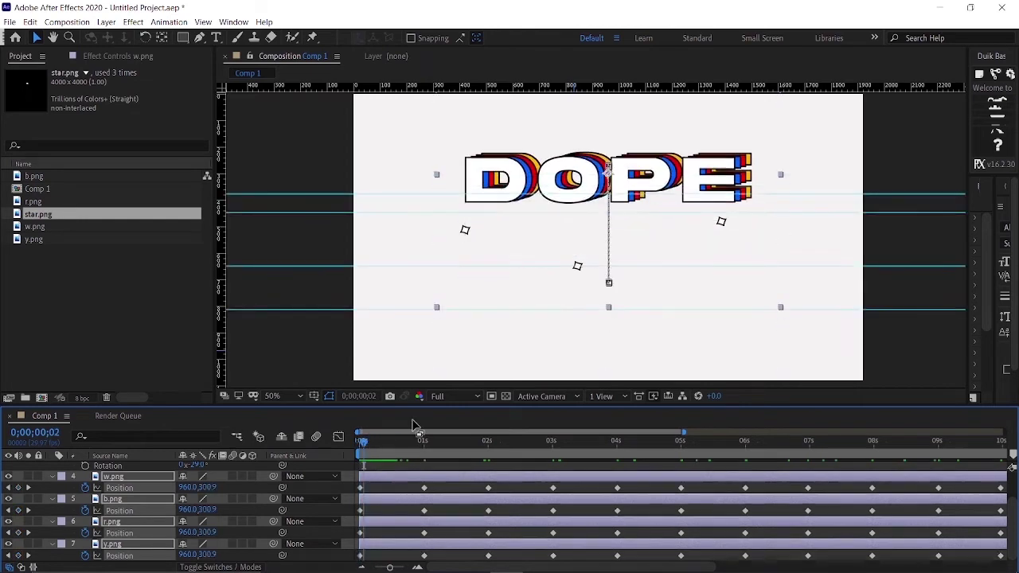
left_click(450, 461)
key("space")
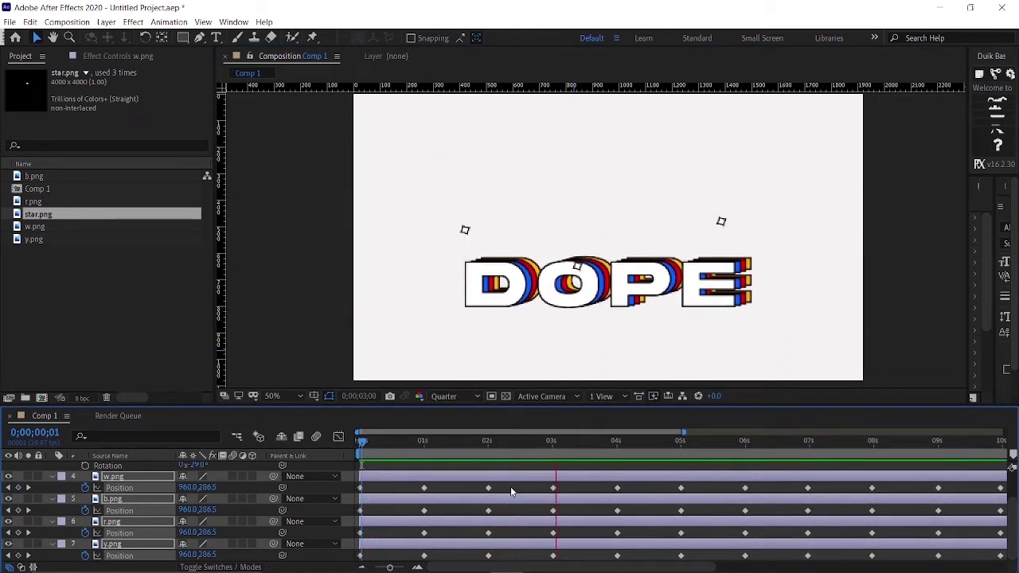
left_click(423, 441)
Apply Easy Ease (F9) to the DOPE layers' Position keyframes from 2 seconds onward
key("minus")
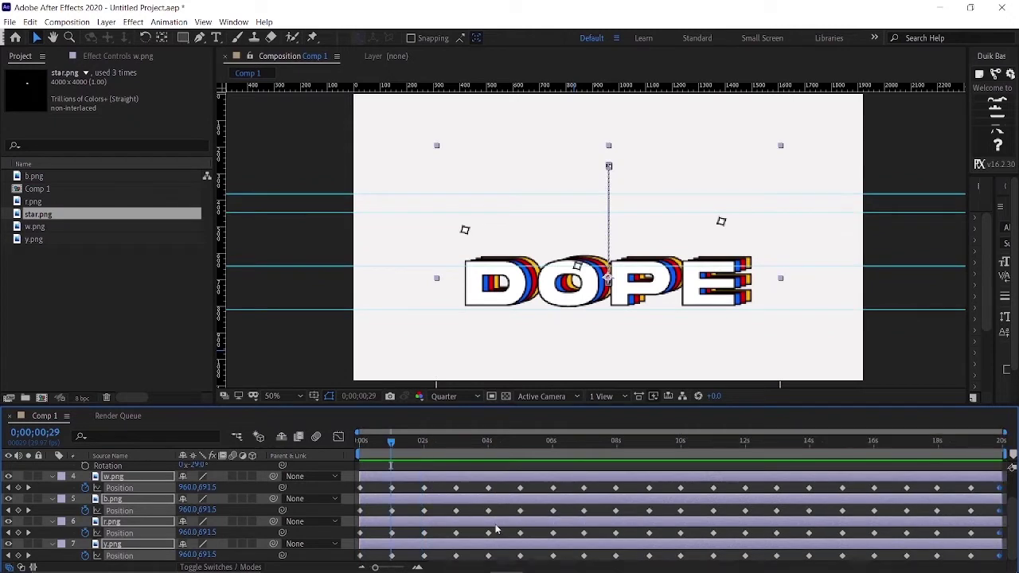
left_click_drag(385, 492, 1003, 567)
key("F9")
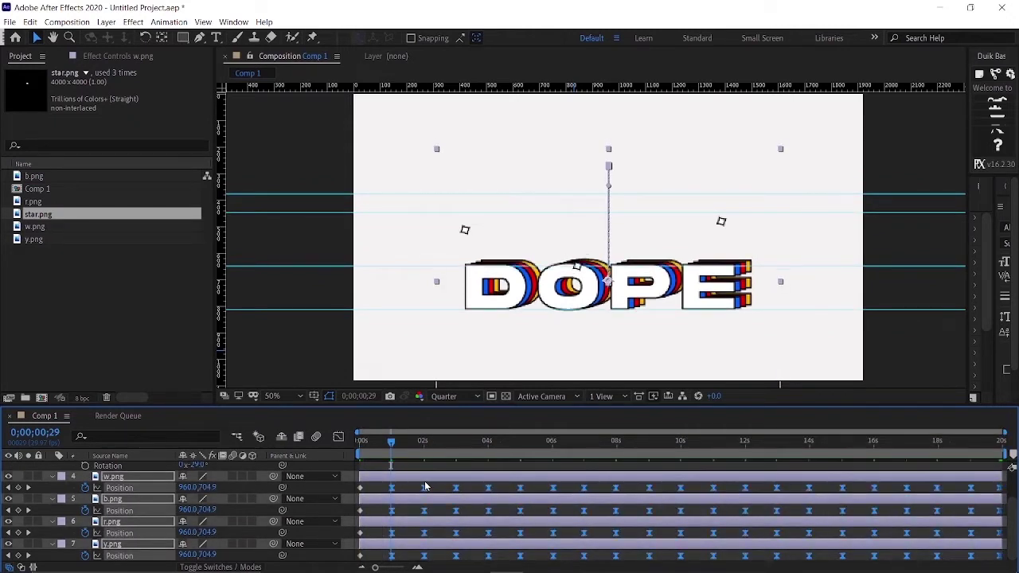
left_click_drag(445, 406, 463, 337)
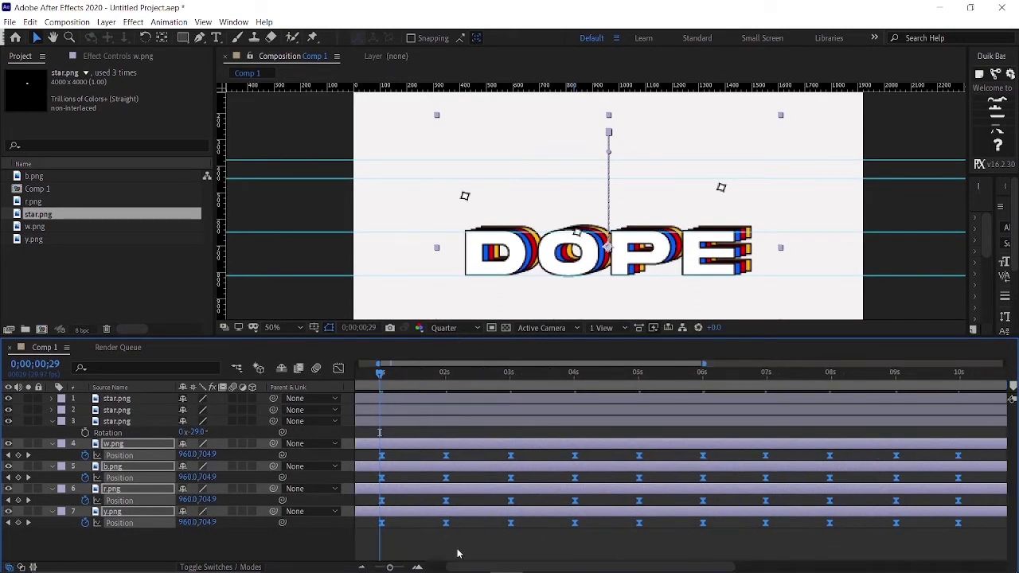
key("=")
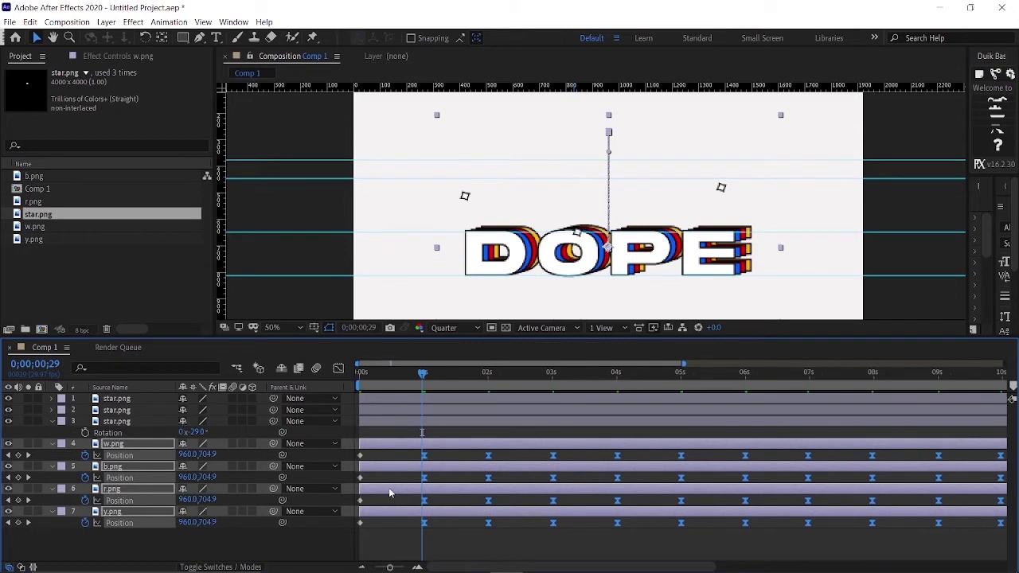
Delay b.png by three frames and y.png a few more, then preview the staggered motion
left_click_drag(385, 467, 389, 469)
left_click(390, 470)
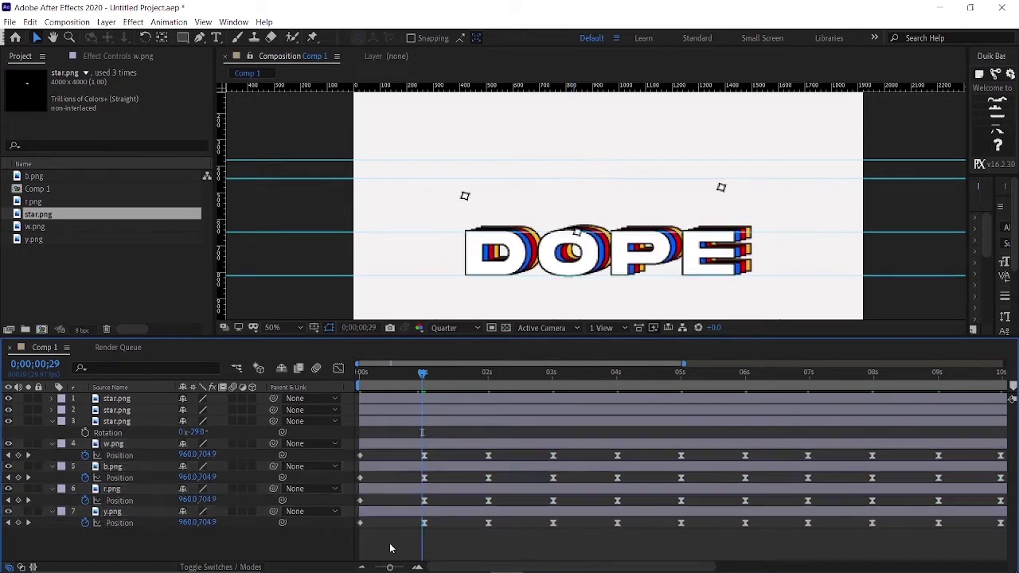
key("=")
mouse_move(477, 375)
left_mouse_down()
mouse_move(399, 385)
mouse_move(411, 382)
left_mouse_up()
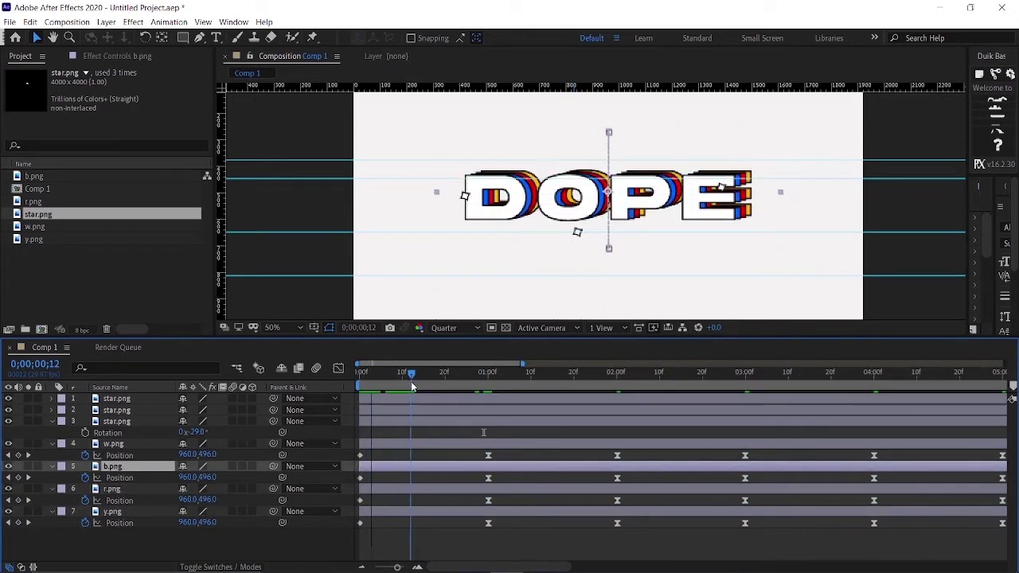
left_click_drag(377, 467, 393, 490)
left_click_drag(379, 512, 404, 516)
key("Home")
key("space")
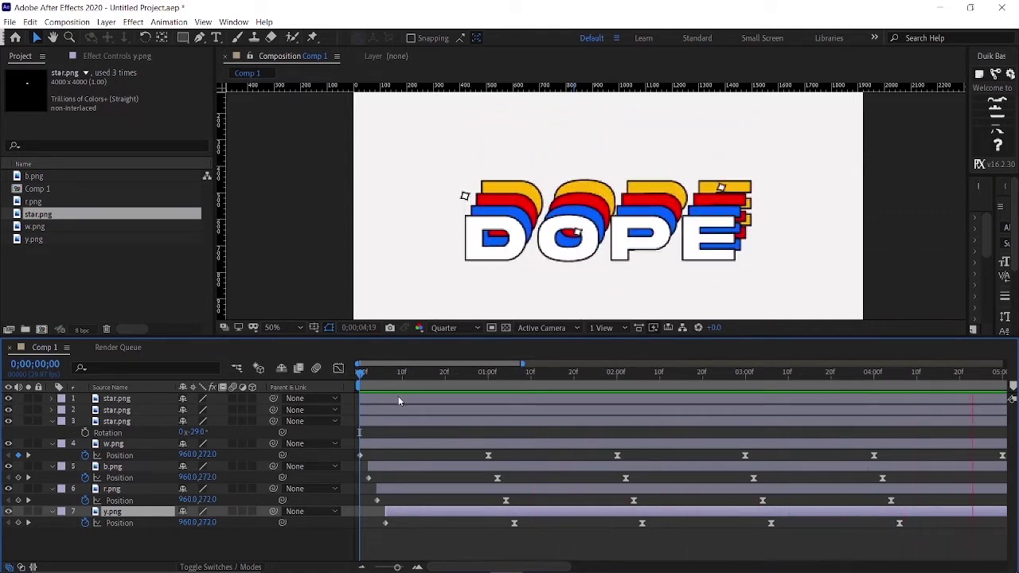
left_click(368, 374)
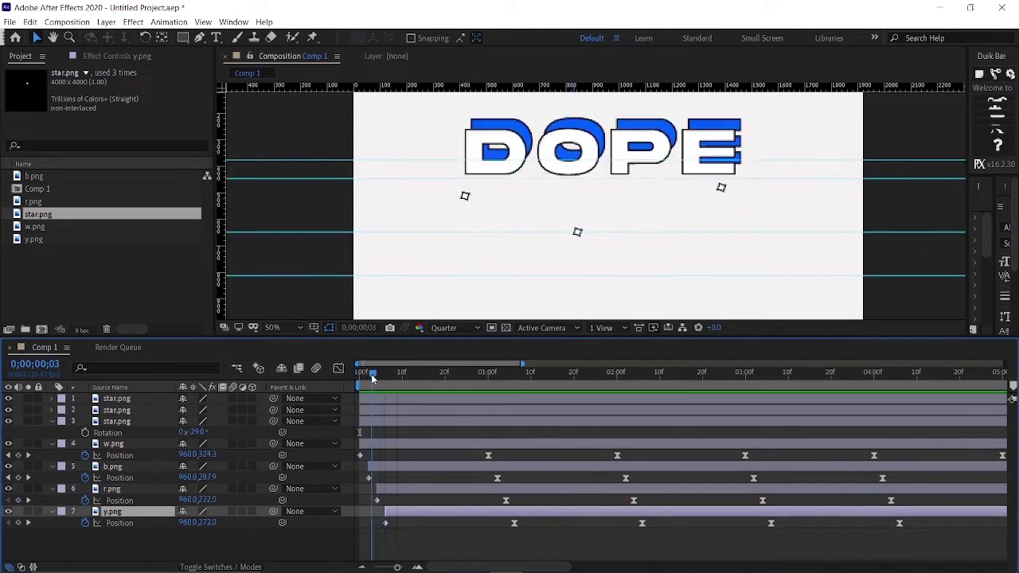
Select all four DOPE layers' Position keyframes and display their speed graph in the Graph Editor
key("minus")
key("minus")
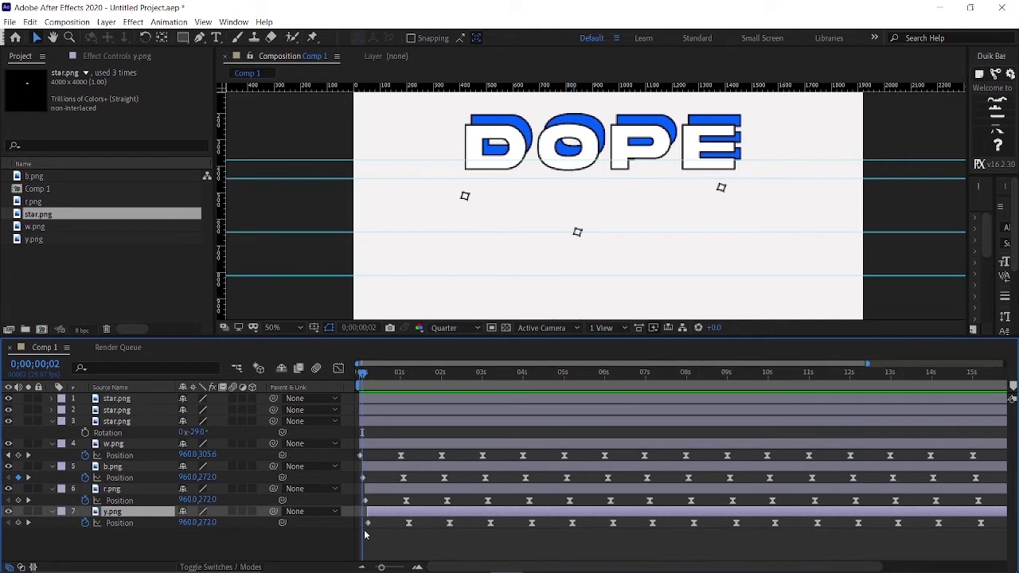
left_click(362, 542)
key("equal")
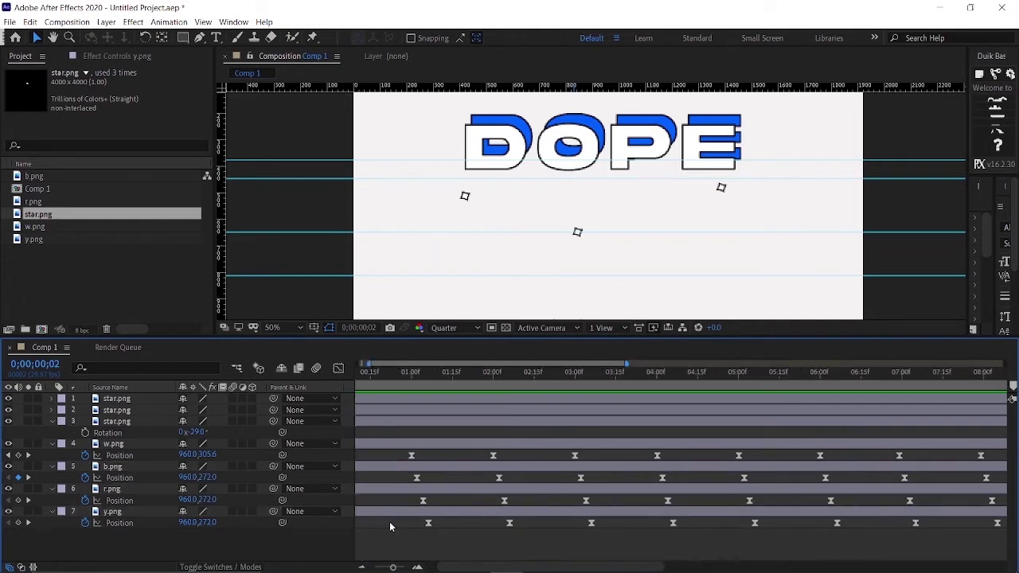
key("equal")
left_click(430, 567)
left_click(363, 454)
left_click_drag(362, 532, 970, 441)
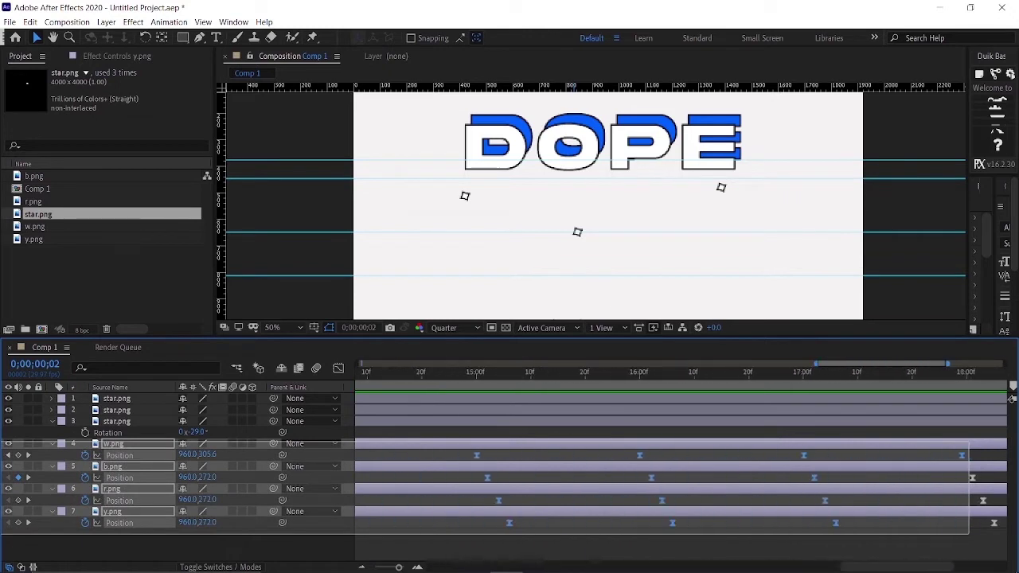
left_click_drag(970, 440, 1005, 443)
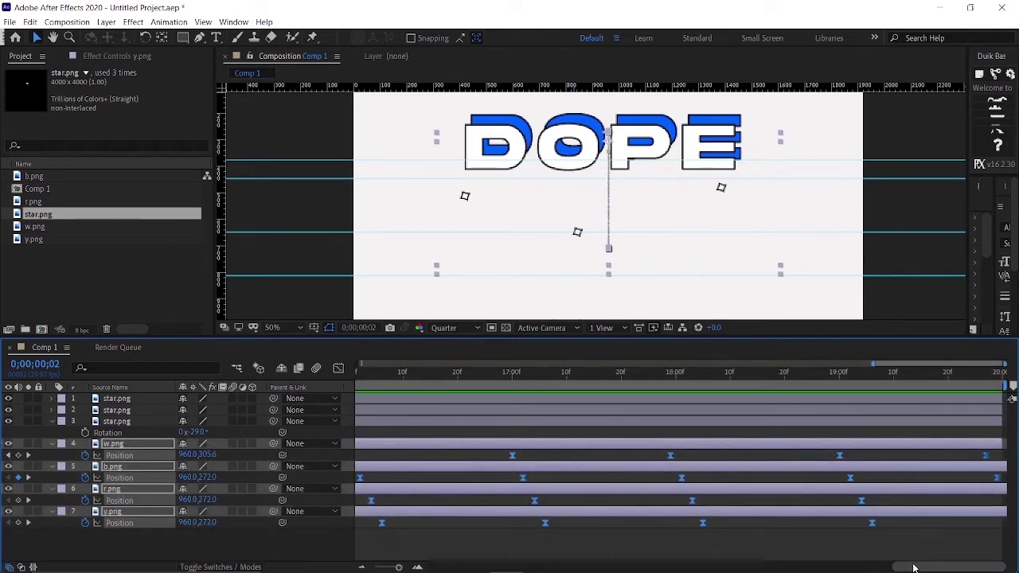
left_click(426, 568)
left_click(339, 370)
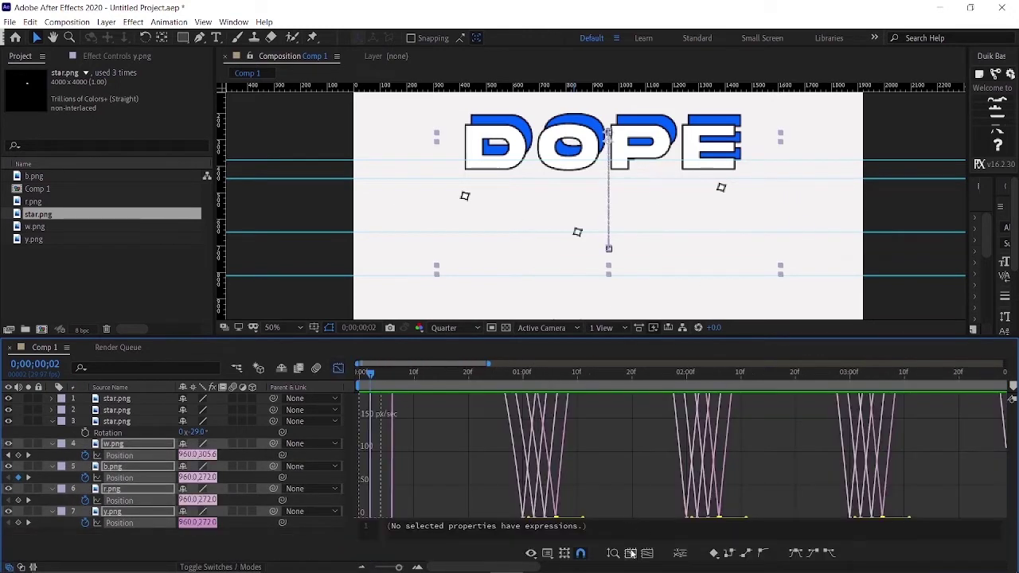
Fit the eased Position speed curves in the Graph Editor and preview the bounce from 26 frames
left_click(630, 554)
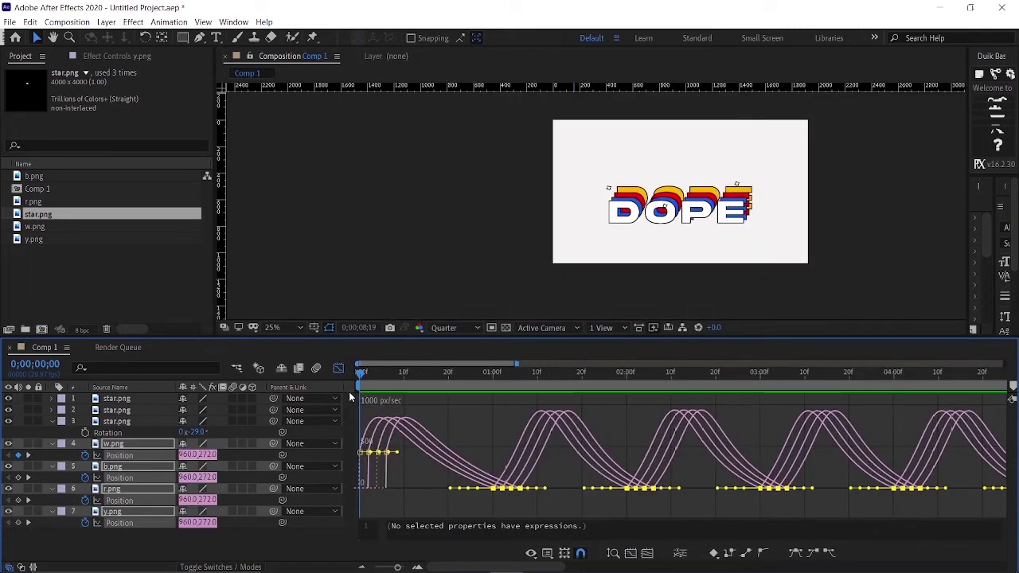
left_click(544, 374)
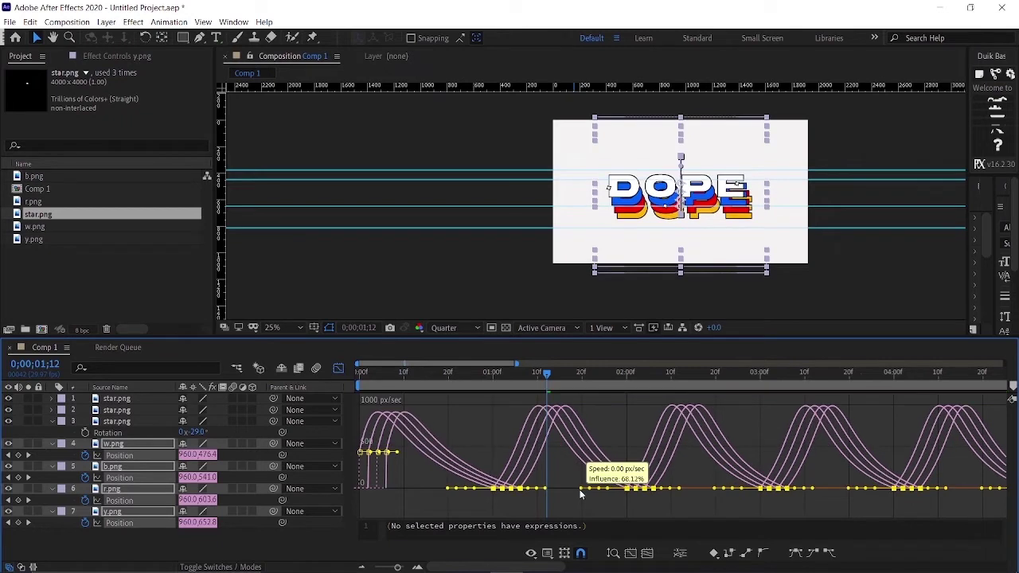
left_click(475, 374)
key("space")
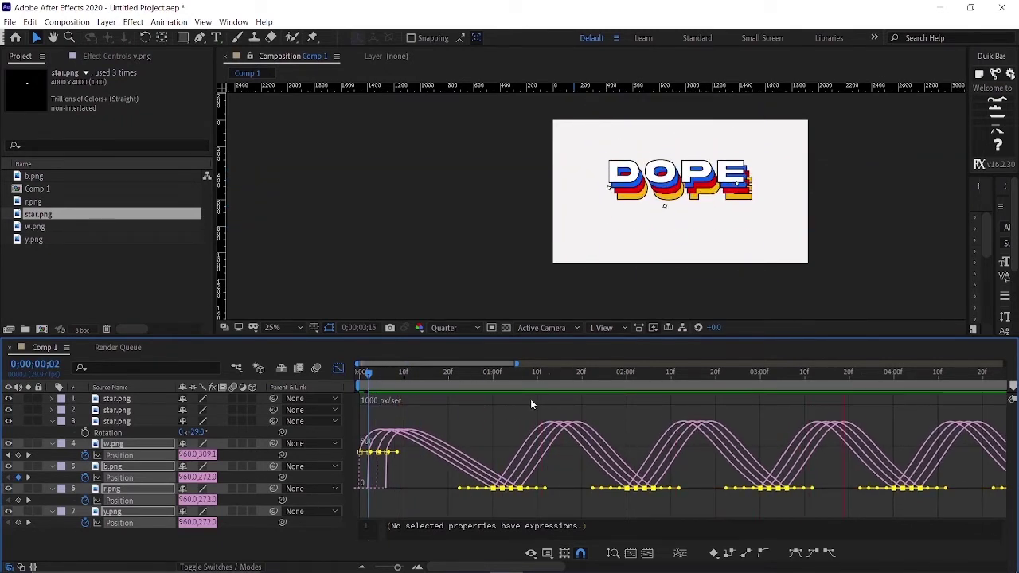
left_click(539, 372)
Scrub to frame 23 and then 1;05, and return to the layer keyframe view
left_click_drag(528, 372, 461, 380)
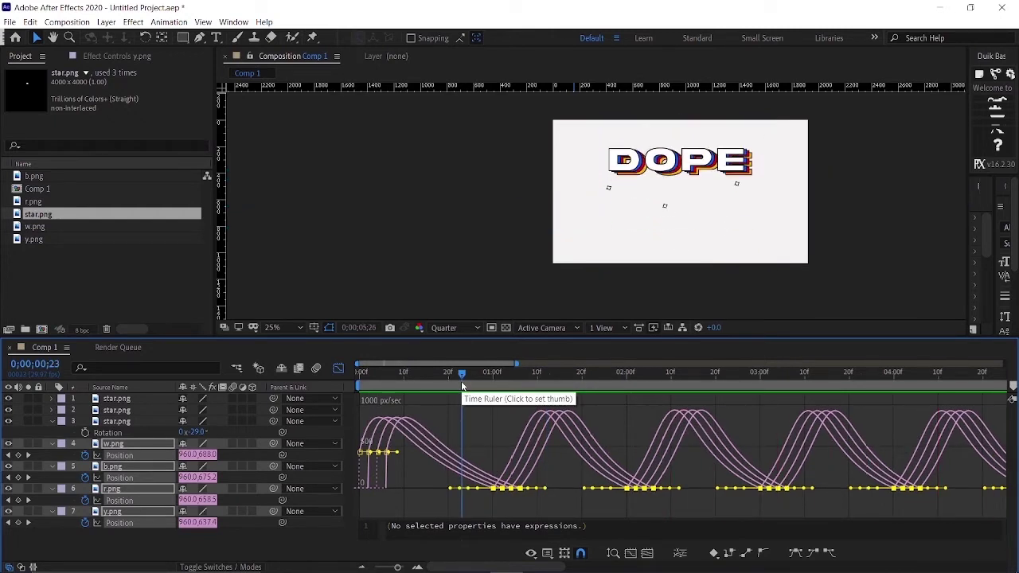
left_click(518, 375)
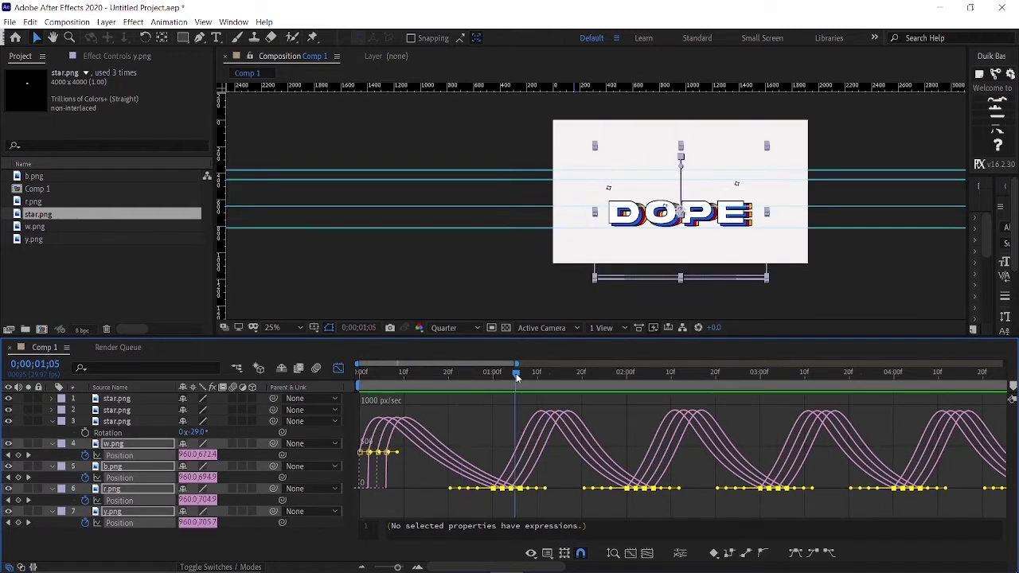
left_click(338, 368)
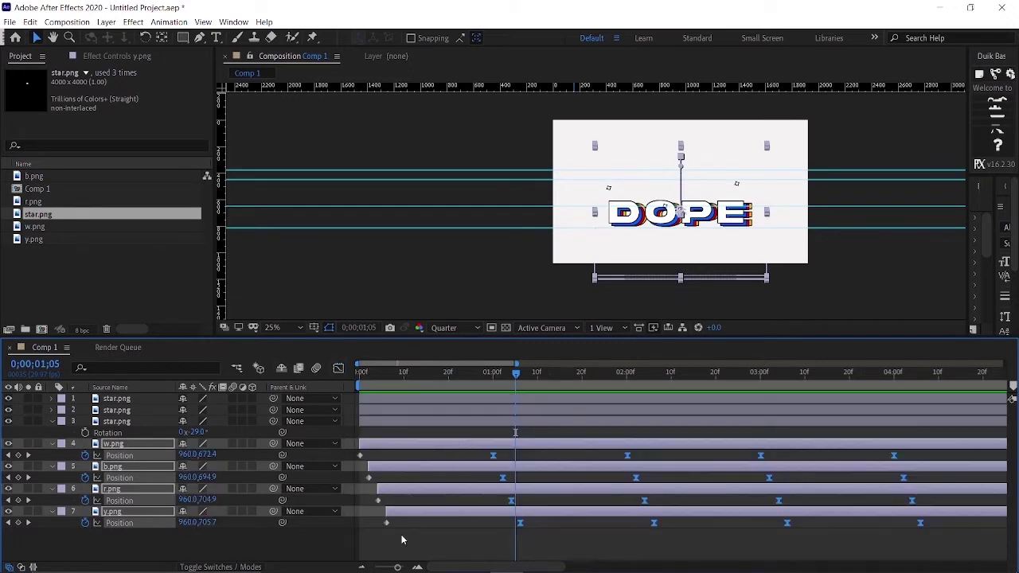
Select the b.png, r.png and y.png offset layers and preview the tightened offsets from frame 0
mouse_move(402, 534)
left_mouse_down()
mouse_move(427, 461)
mouse_move(387, 471)
left_mouse_up()
left_click(137, 468)
left_click(134, 490, "shift")
left_click(139, 514, "shift")
key("space")
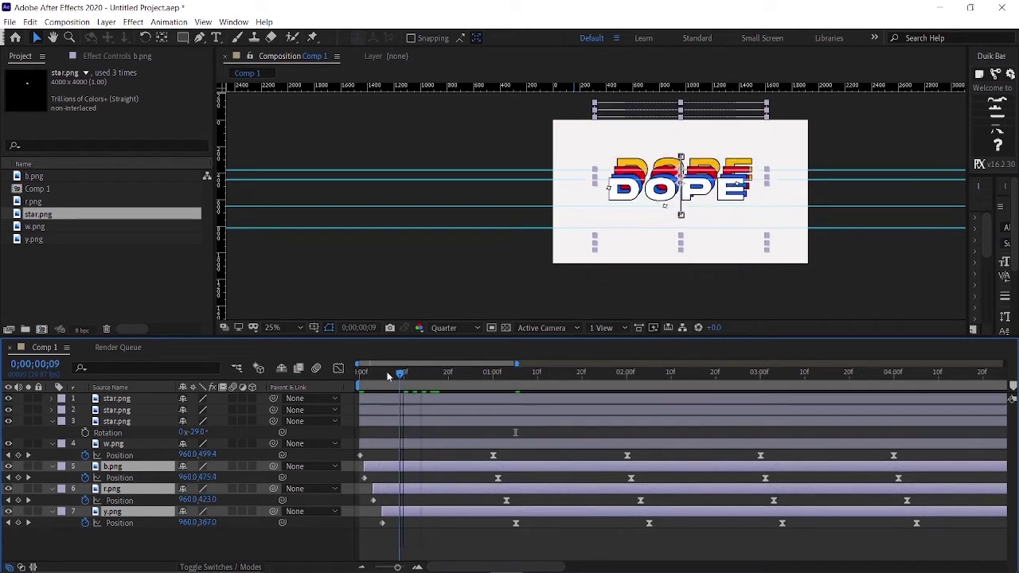
left_click_drag(569, 382, 358, 386)
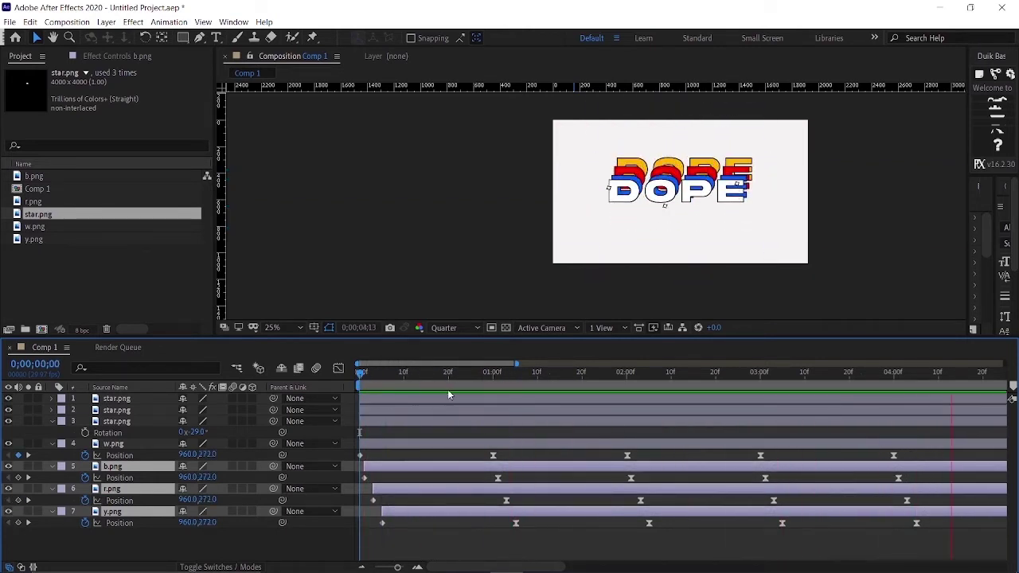
key("space")
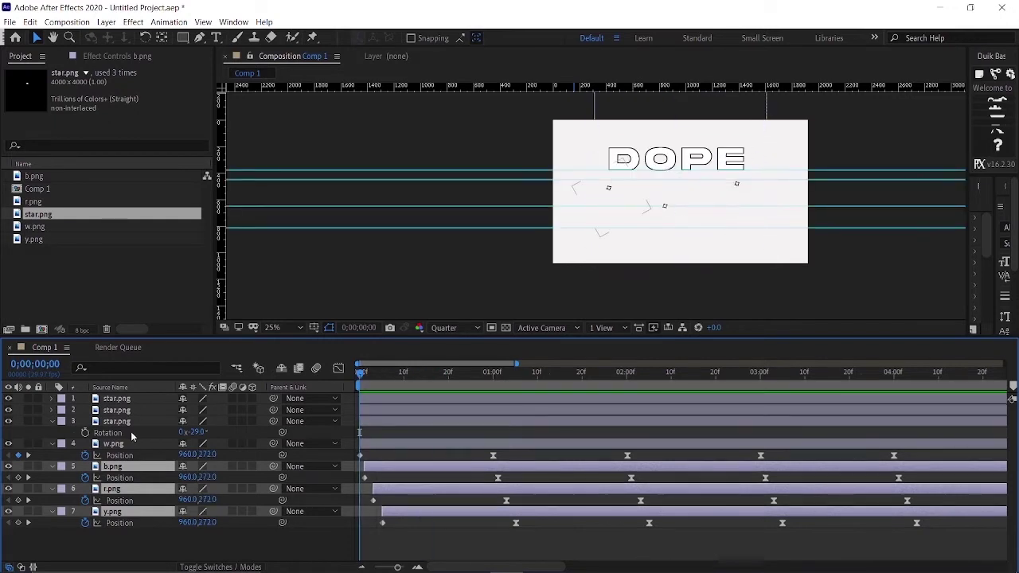
Give the third star layer a starting Rotation keyframe at frame 0
left_click(119, 423)
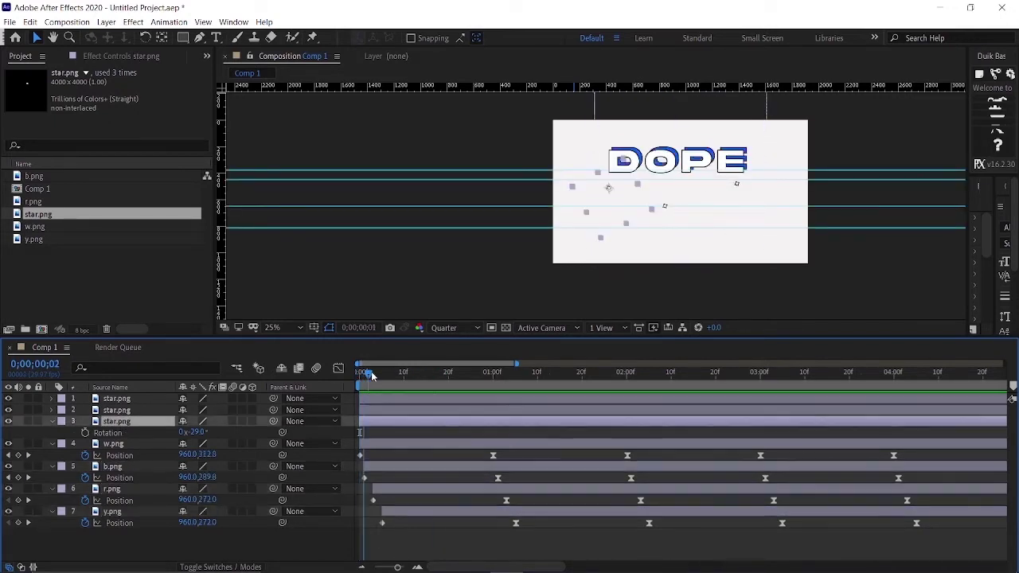
mouse_move(368, 396)
left_mouse_down()
mouse_move(448, 395)
mouse_move(410, 386)
left_mouse_up()
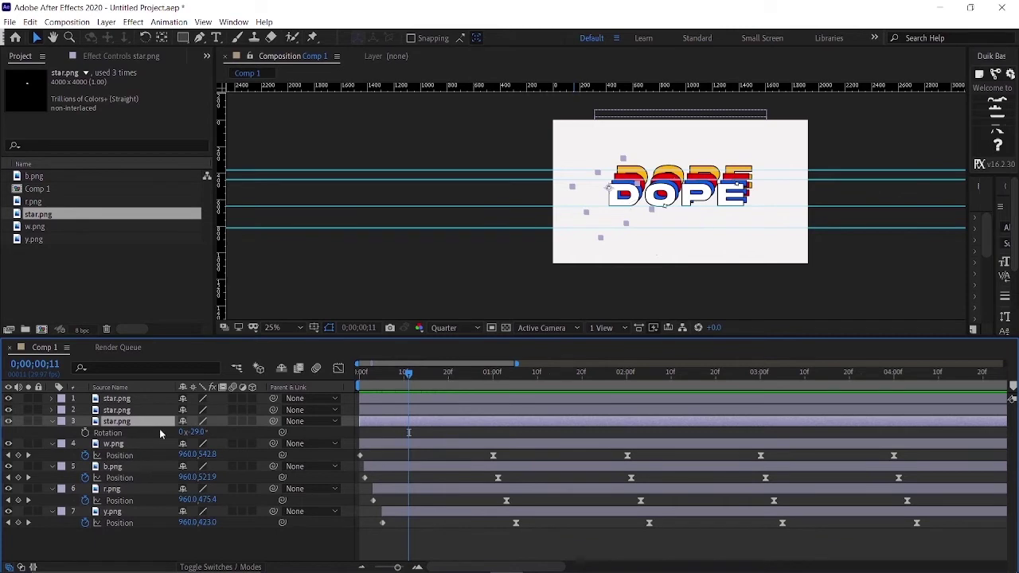
left_click(85, 432)
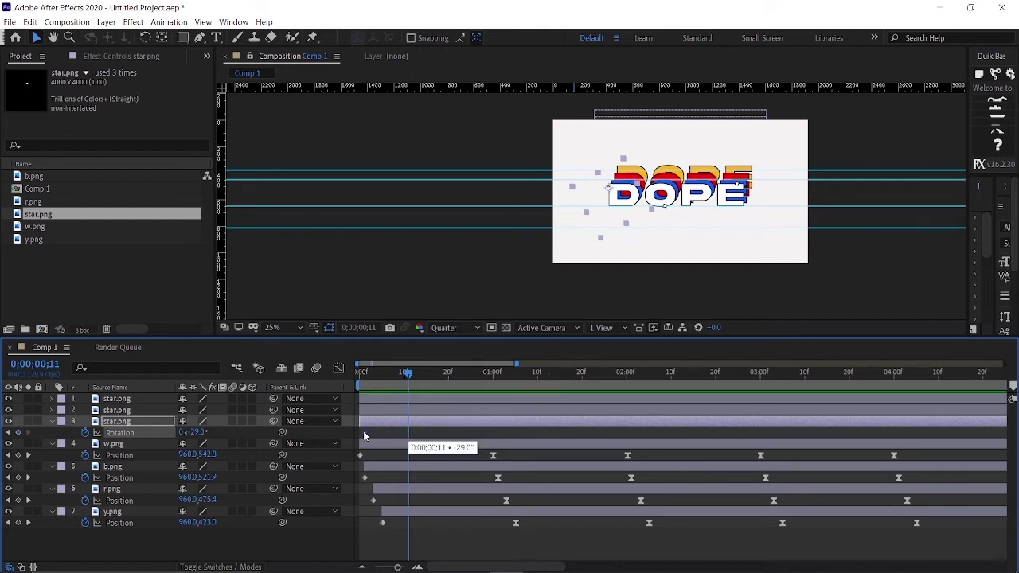
left_click_drag(390, 436, 361, 432)
Parent all three star layers to the w.png text layer
left_click(228, 445)
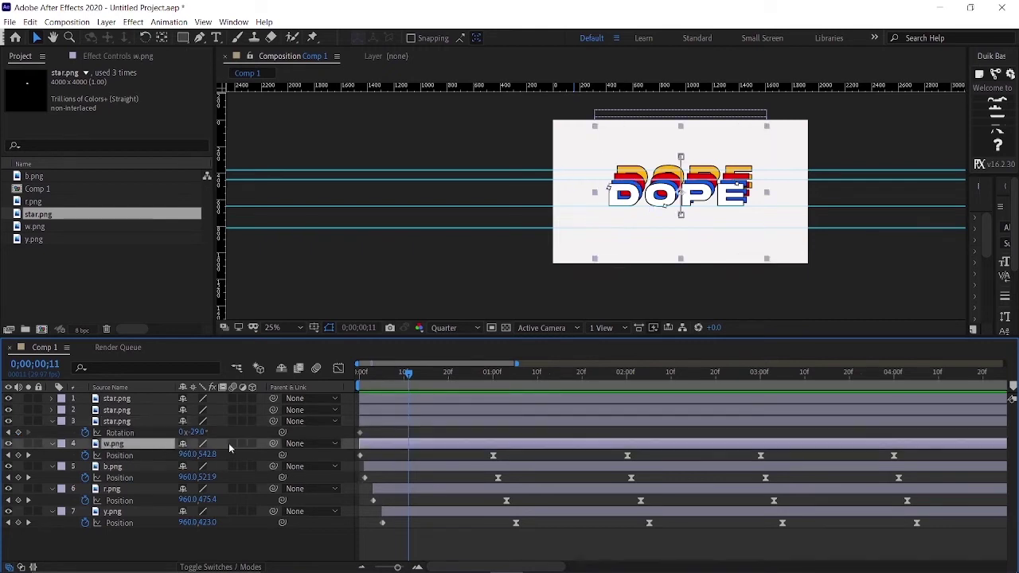
left_click_drag(273, 421, 119, 443)
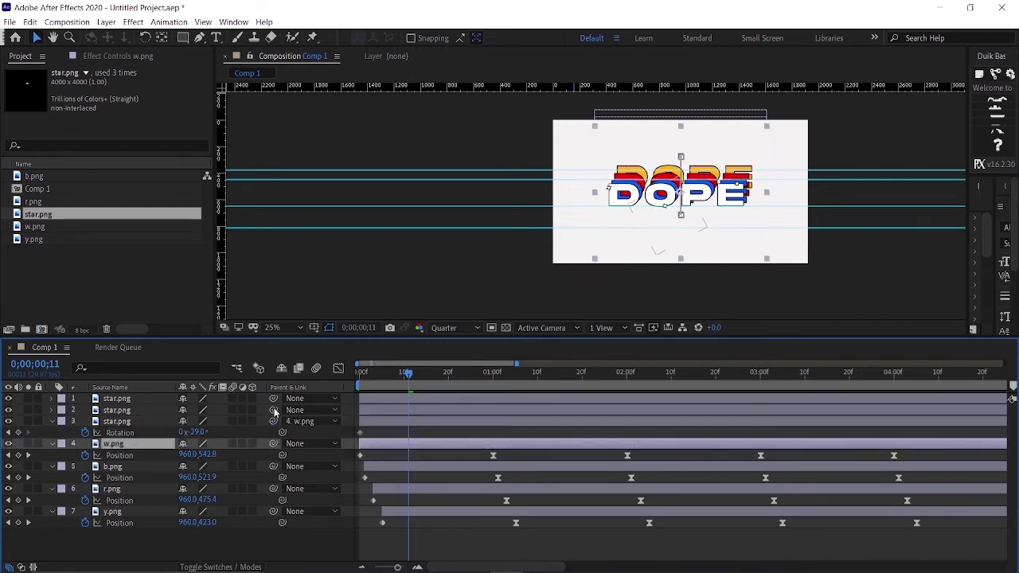
left_click_drag(273, 410, 144, 446)
left_click_drag(273, 399, 132, 445)
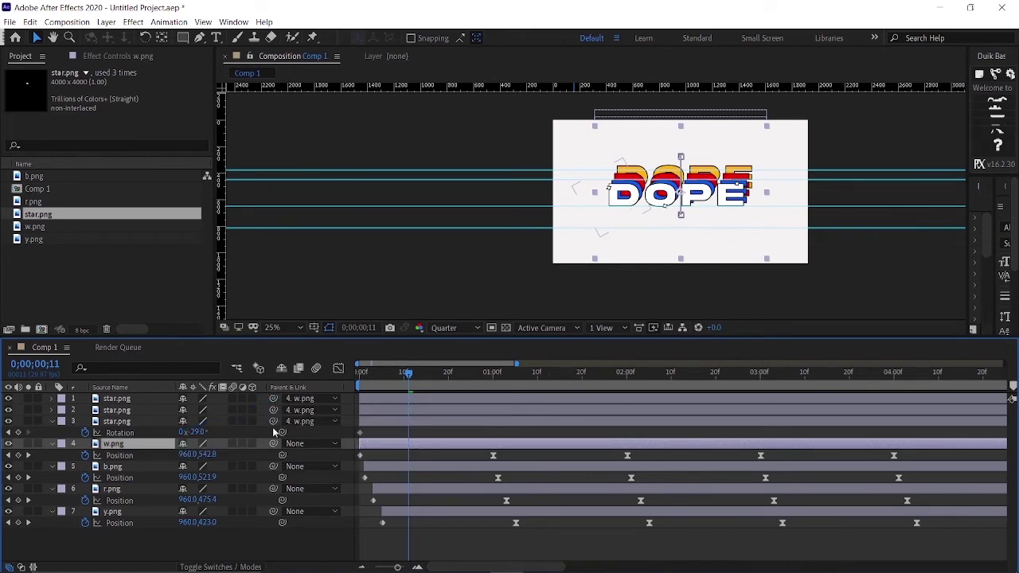
left_click_drag(479, 566, 931, 562)
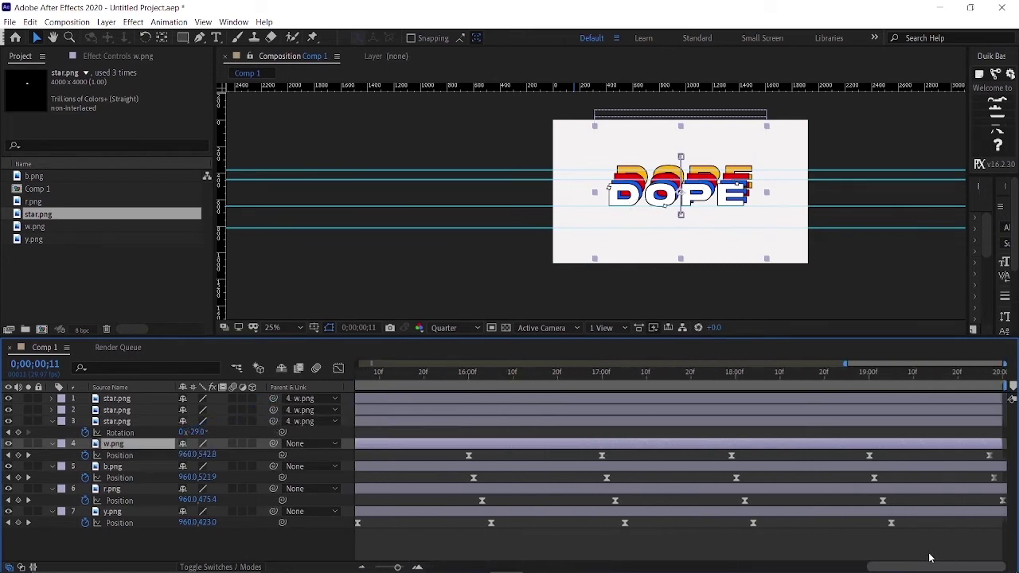
At the last frames, set the third star's Rotation to 6x+177° to spin it
left_click(986, 377)
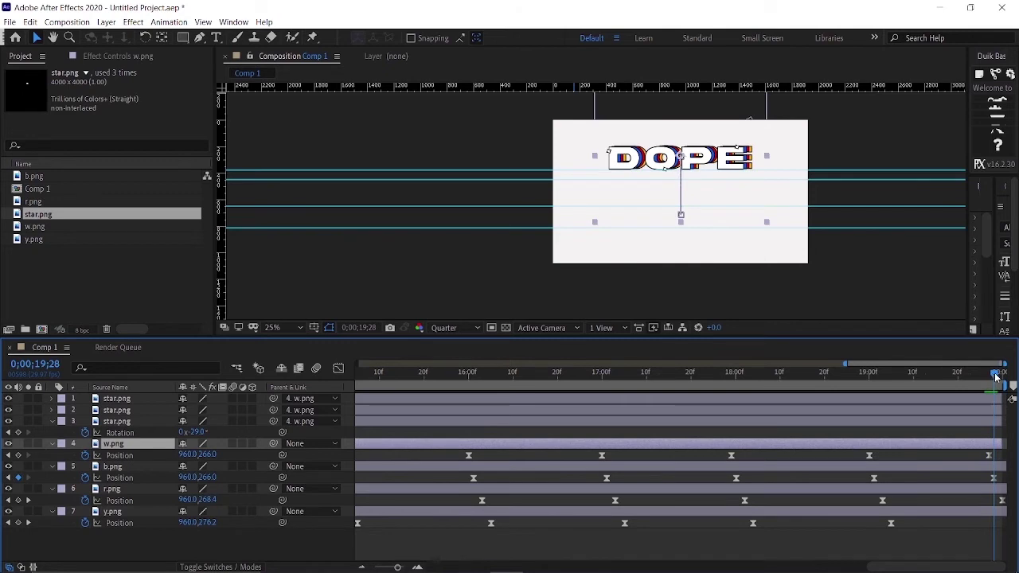
left_click_drag(200, 433, 249, 434)
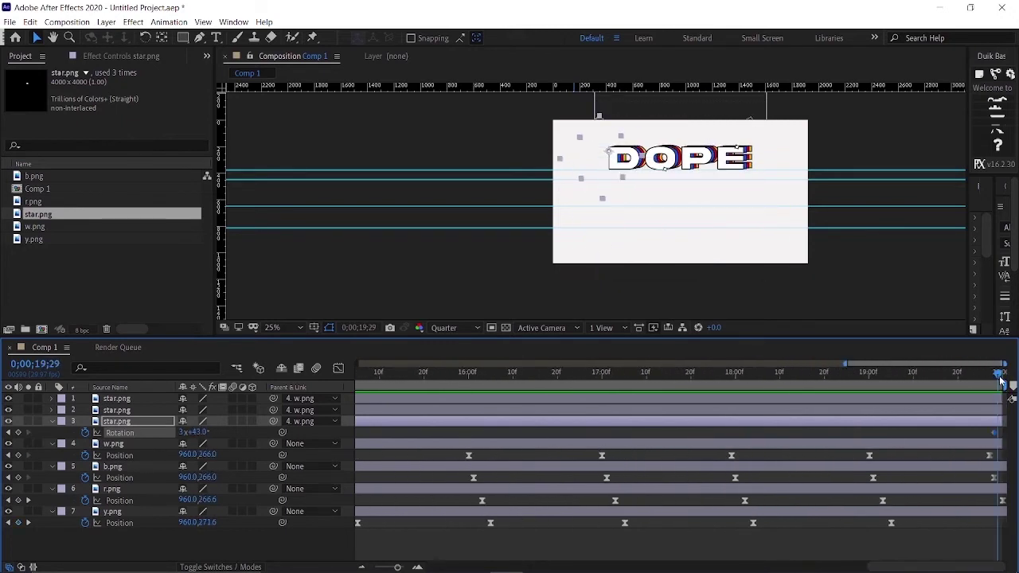
left_click_drag(1001, 379, 995, 374)
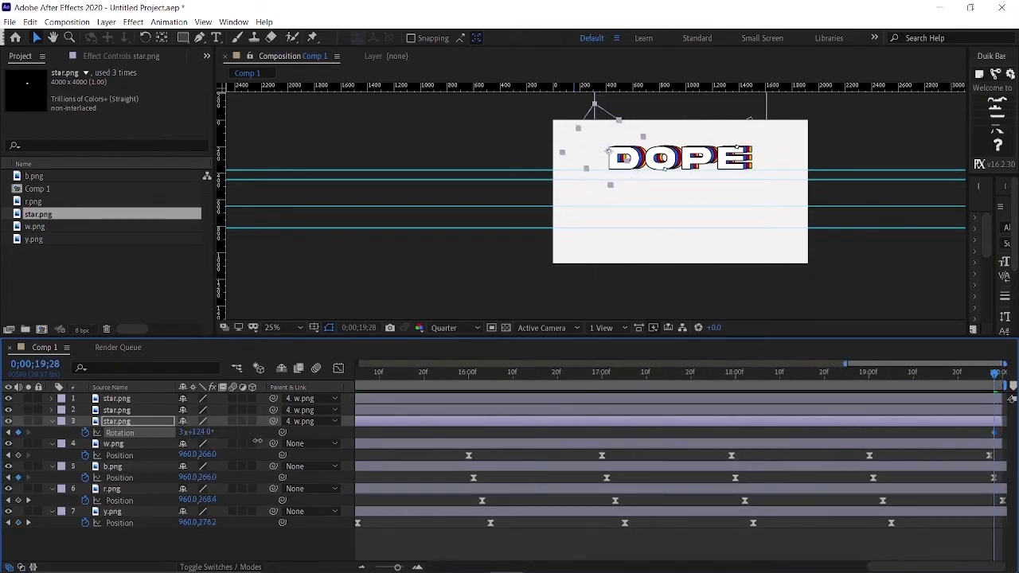
Preview the spin from about 17 seconds and select both of the star's rotation keyframes
left_click(665, 374)
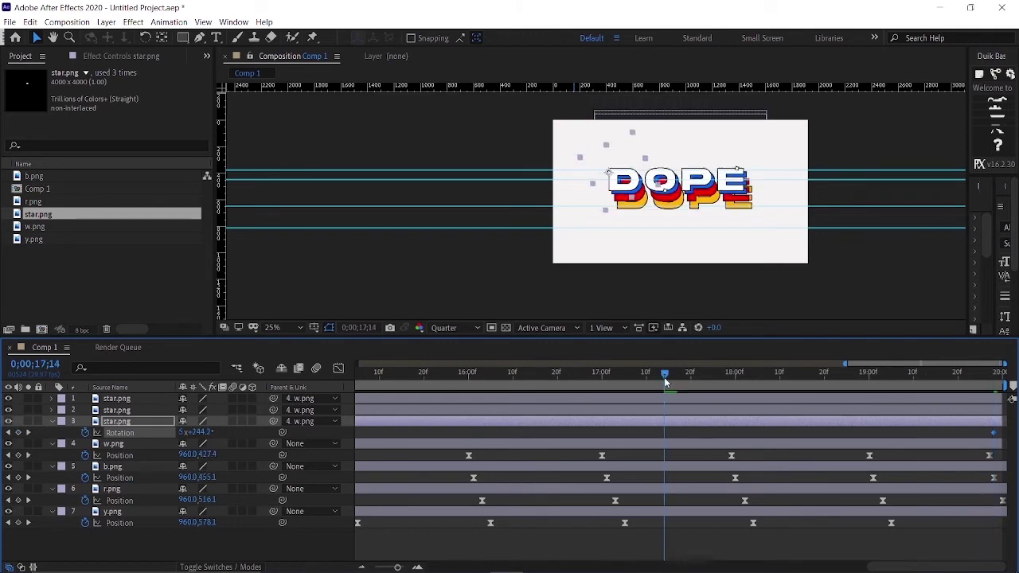
key("space")
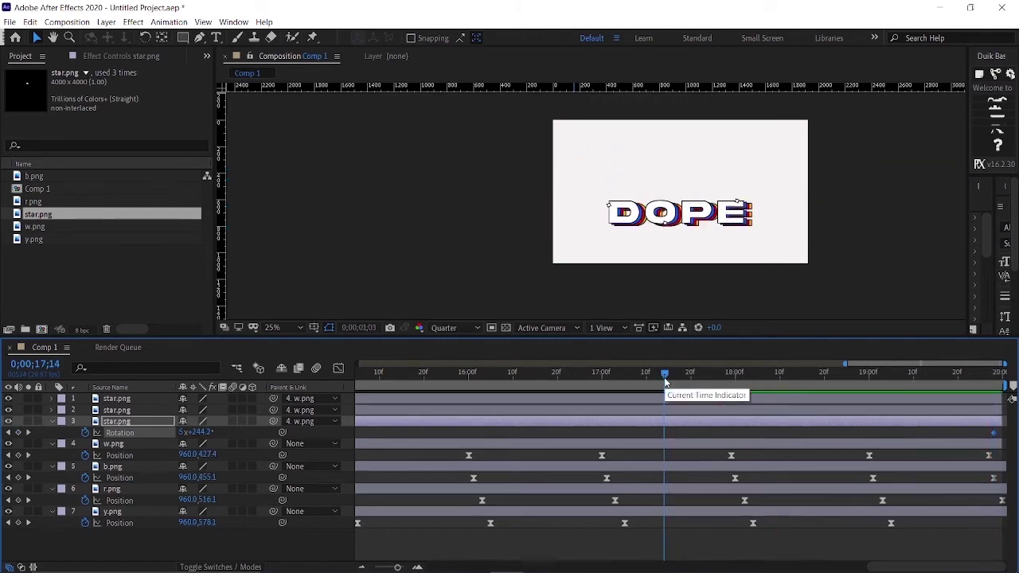
left_click(992, 379)
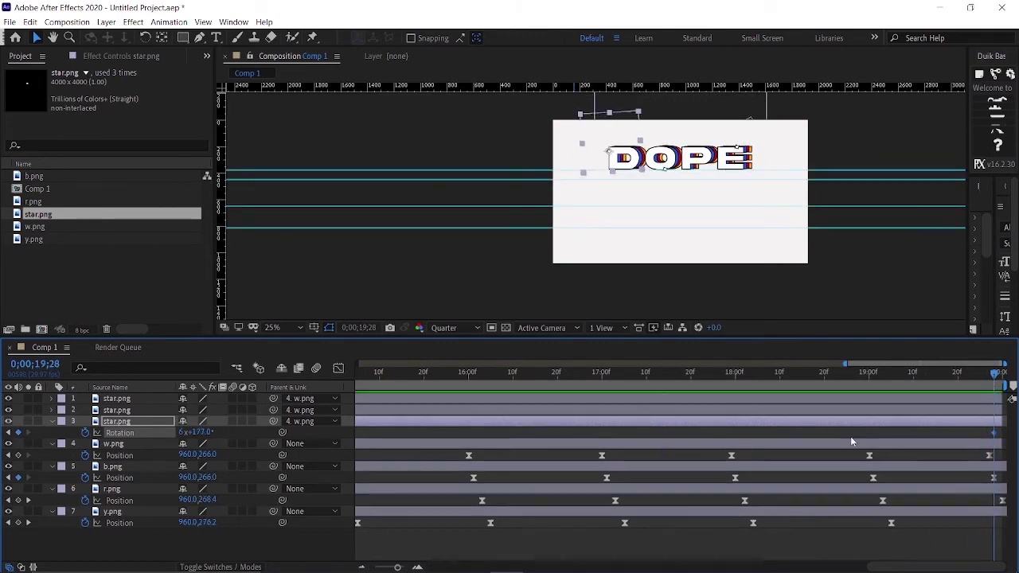
key("semicolon")
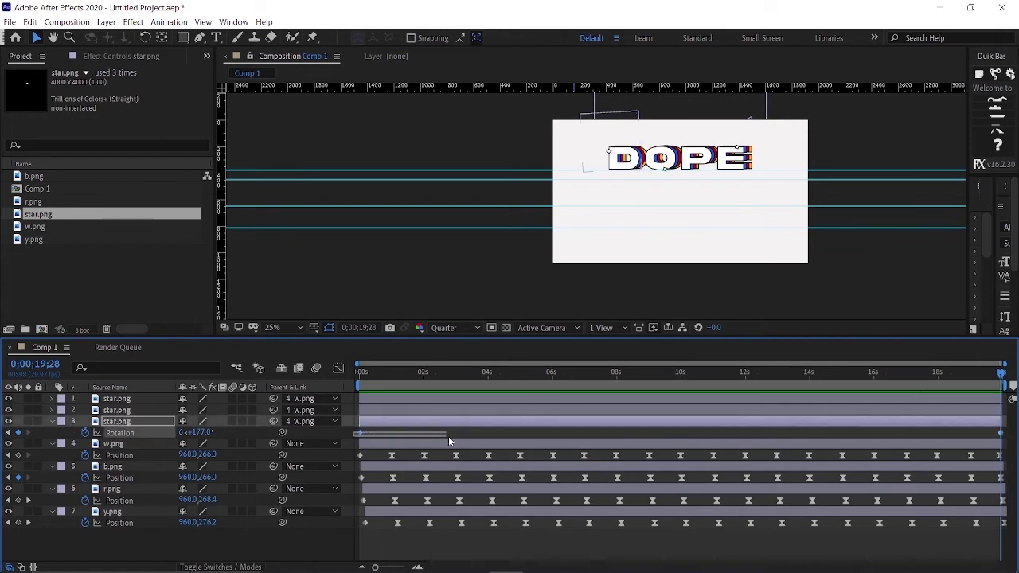
left_click_drag(356, 437, 1007, 438)
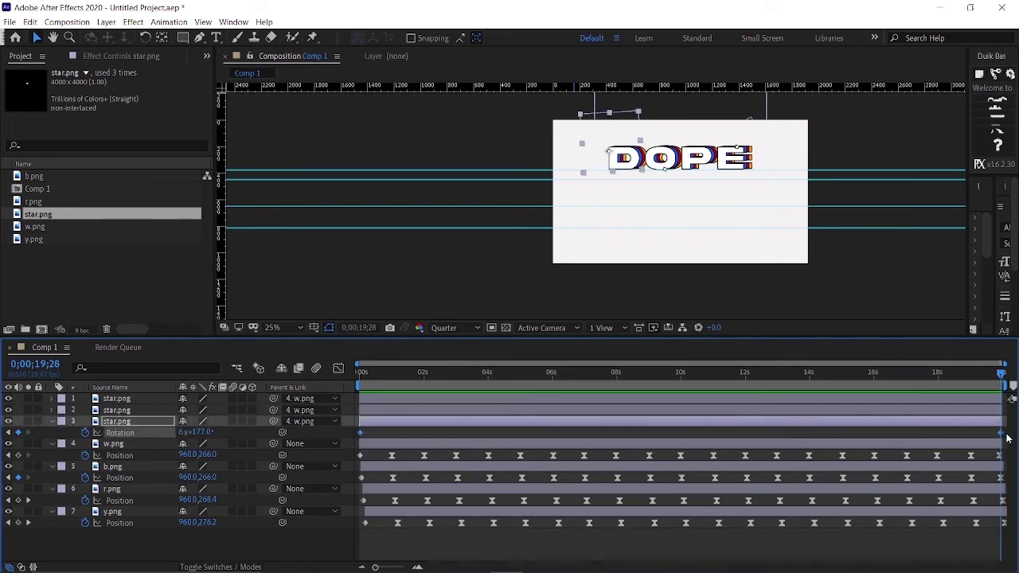
left_click(139, 411)
key("Home")
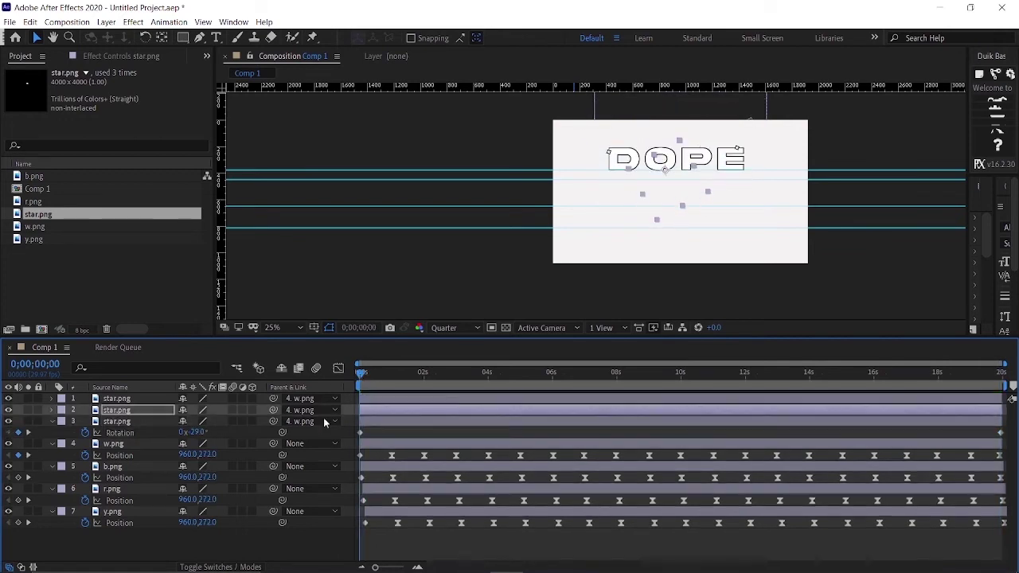
Preview to 0;00;04;19, select y.png, and turn off visibility of r.png and b.png
left_click(131, 399)
key("space")
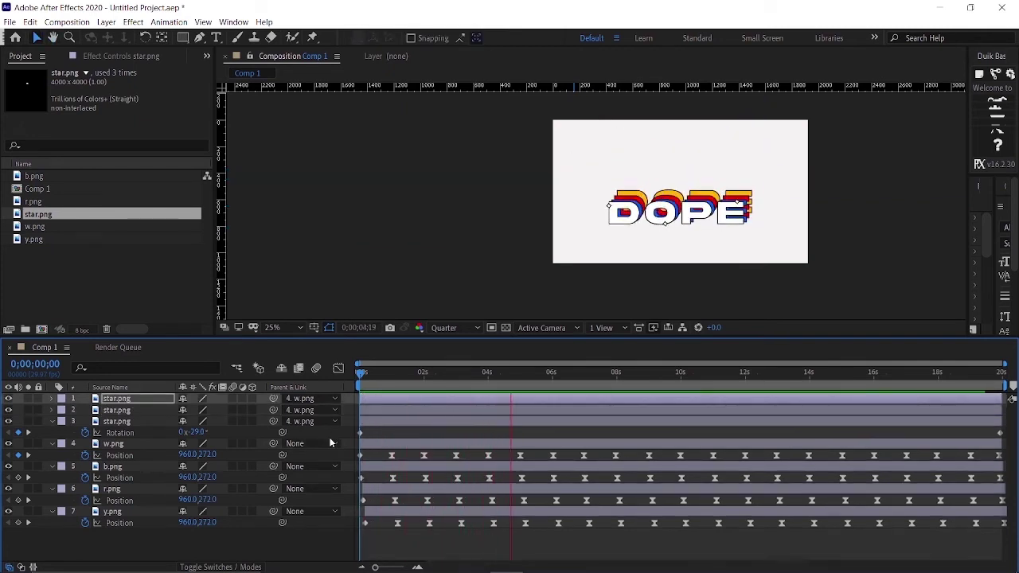
left_click_drag(416, 371, 509, 371)
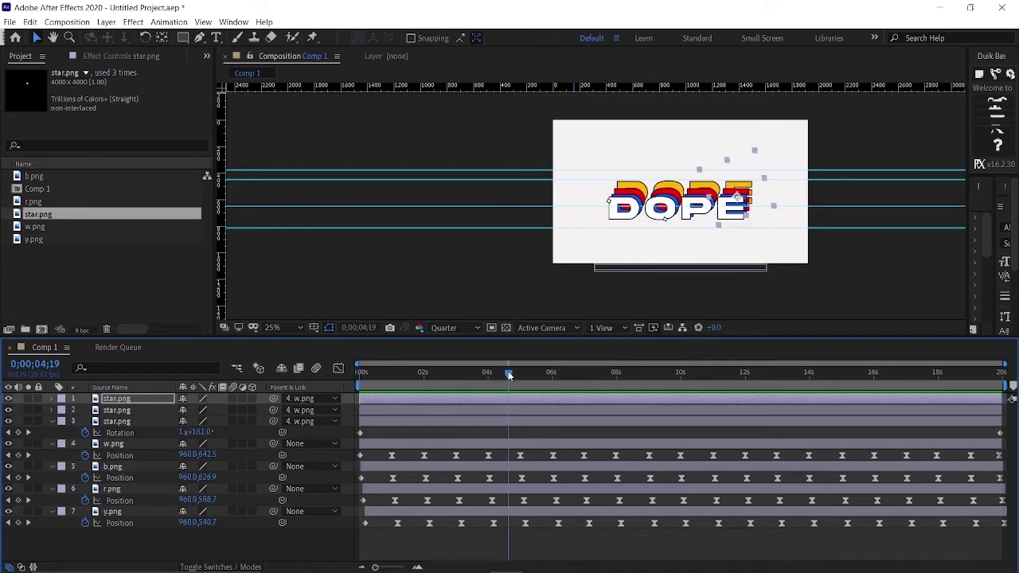
left_click(132, 514)
left_click_drag(8, 489, 9, 468)
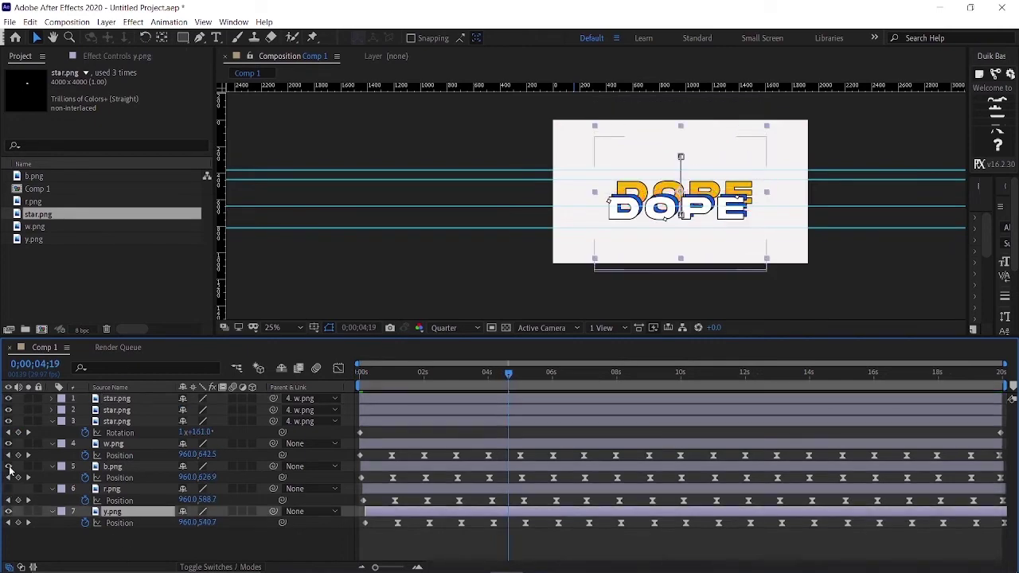
Enlarge the composition view and set the preview resolution to Full
left_click_drag(699, 337, 701, 408)
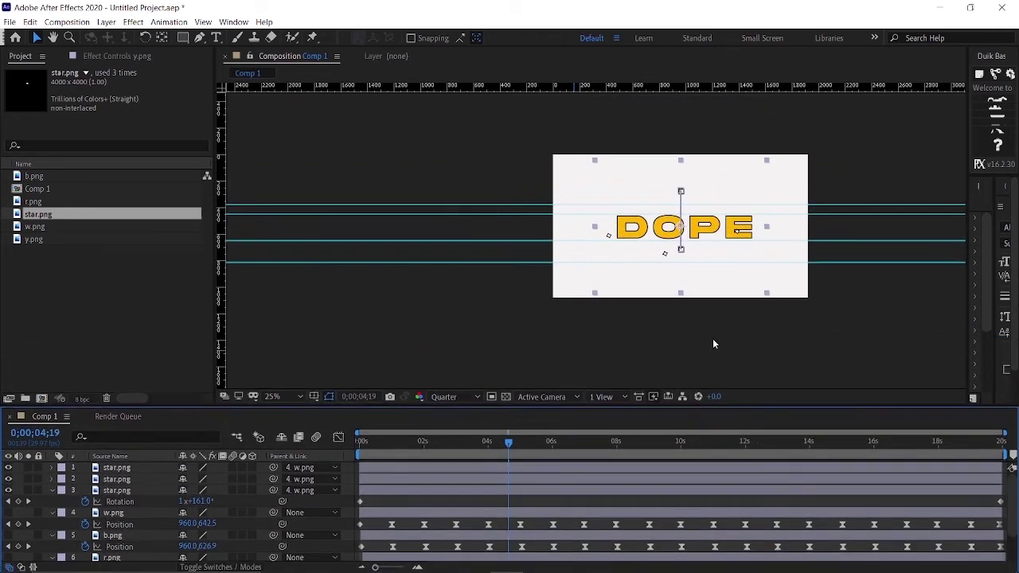
scroll(649, 285, "up", 2)
left_click(453, 396)
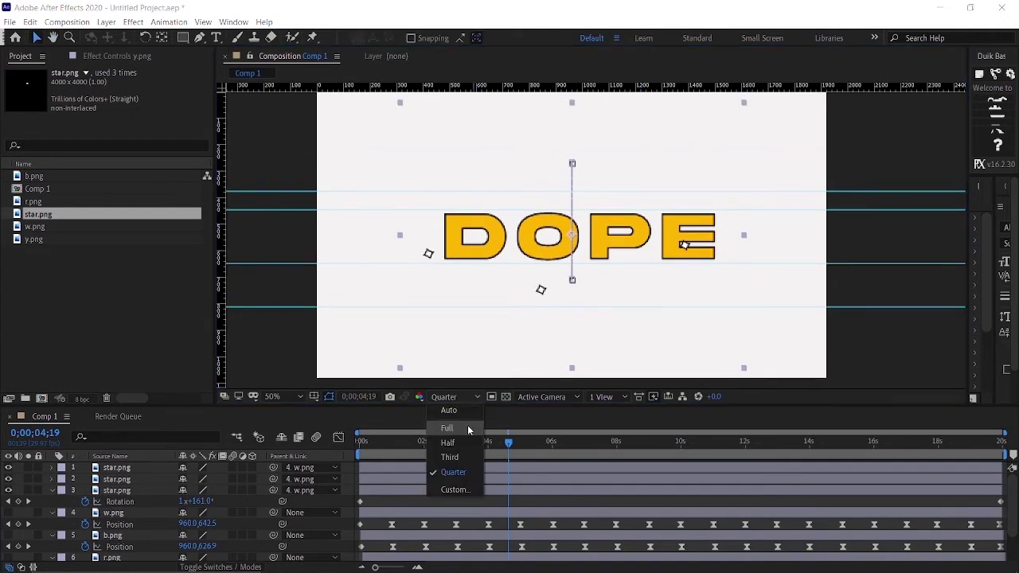
left_click(468, 426)
Search 'drop' in Effects & Presets and apply Drop Shadow to the y.png layer
left_click_drag(972, 301, 745, 301)
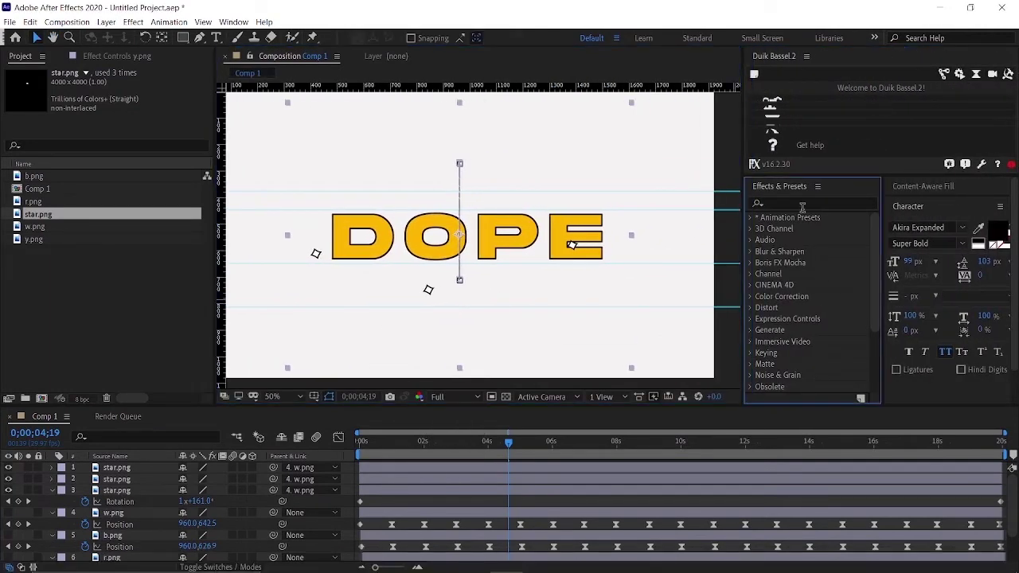
type("drop")
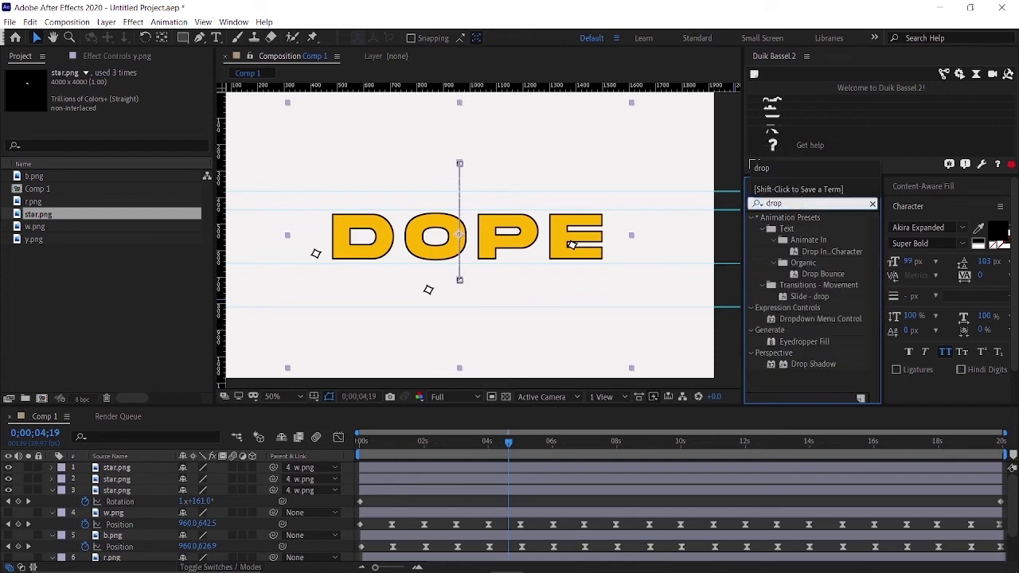
left_click(814, 365)
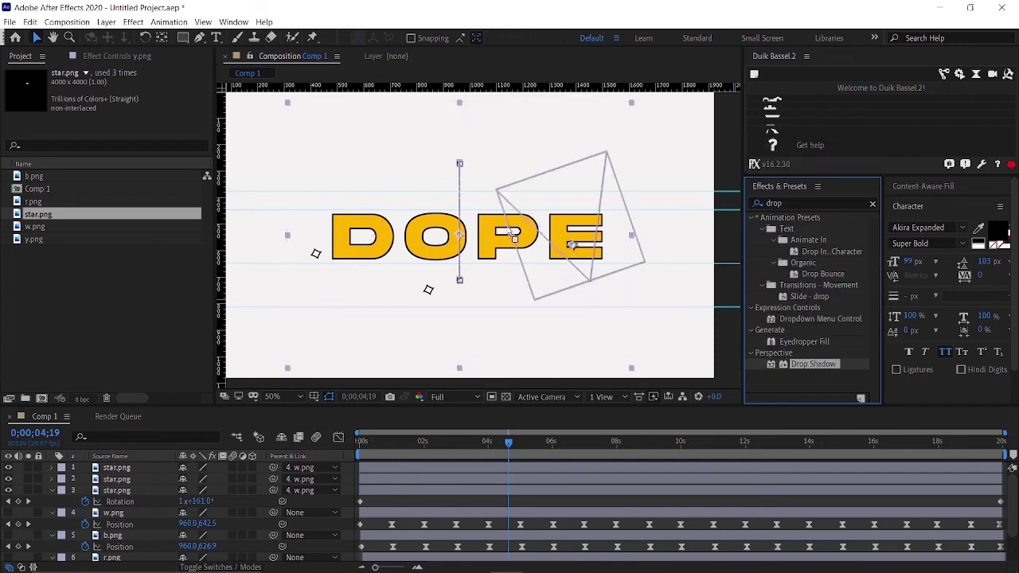
left_click_drag(514, 236, 489, 231)
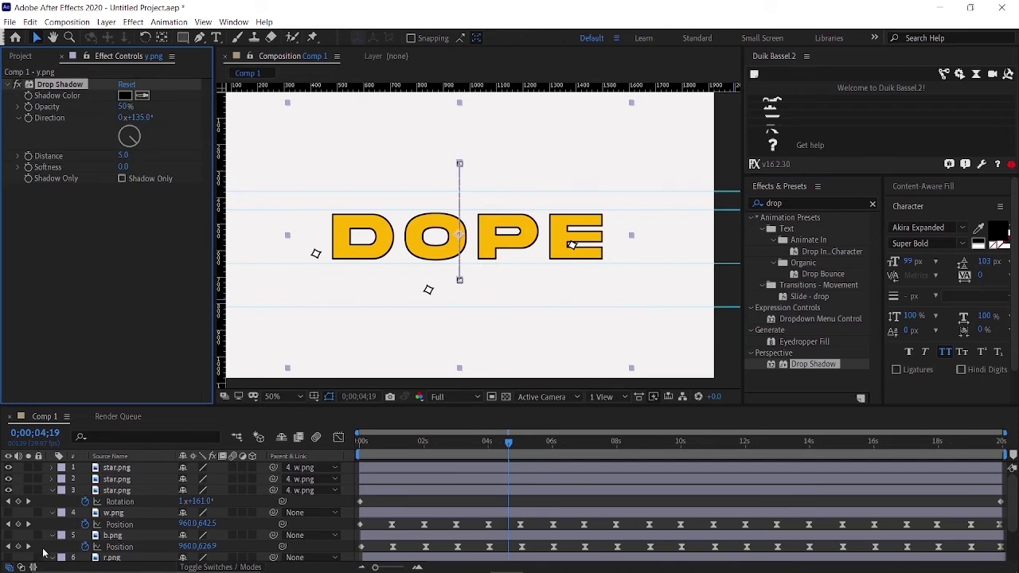
Increase the Drop Shadow distance and set its opacity to 100%
scroll(141, 539, "down", 2)
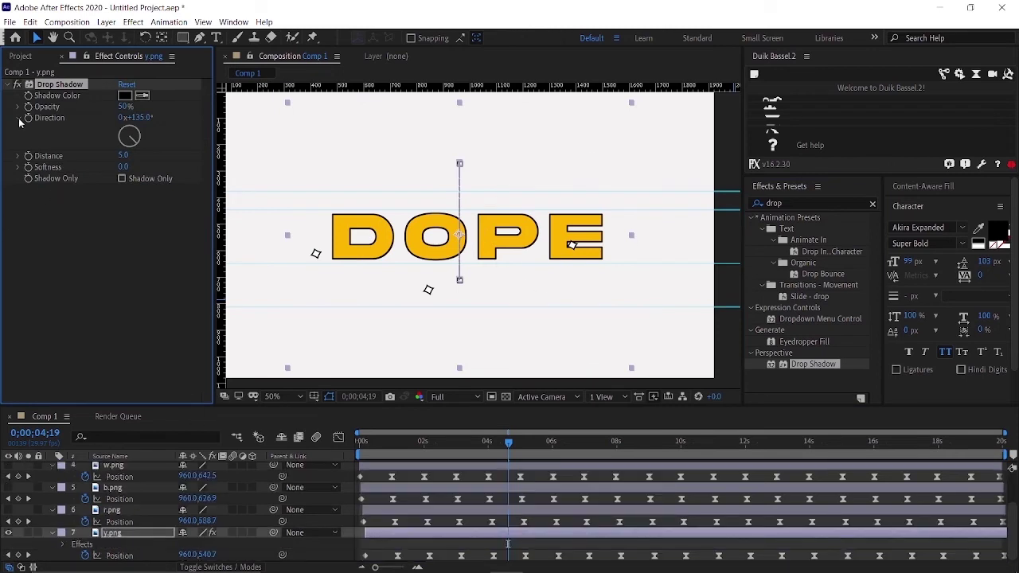
left_click_drag(42, 176, 113, 176)
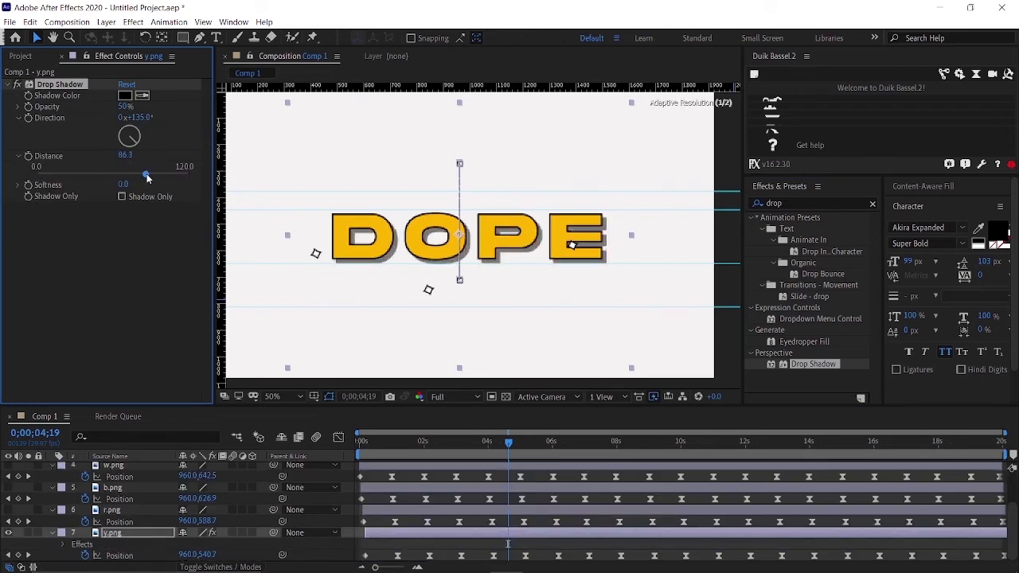
left_click(124, 96)
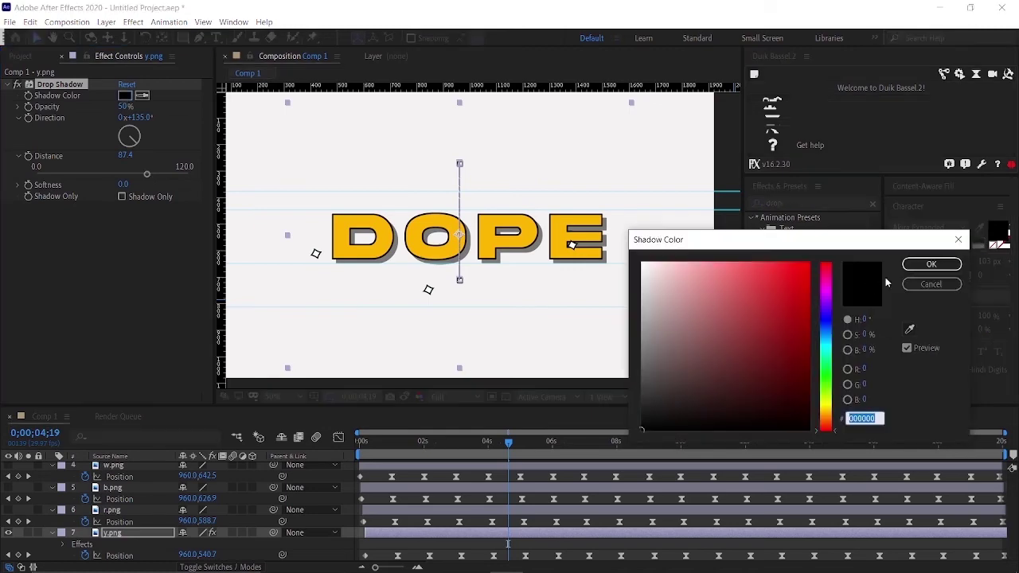
left_click(932, 284)
left_click_drag(121, 109, 51, 110)
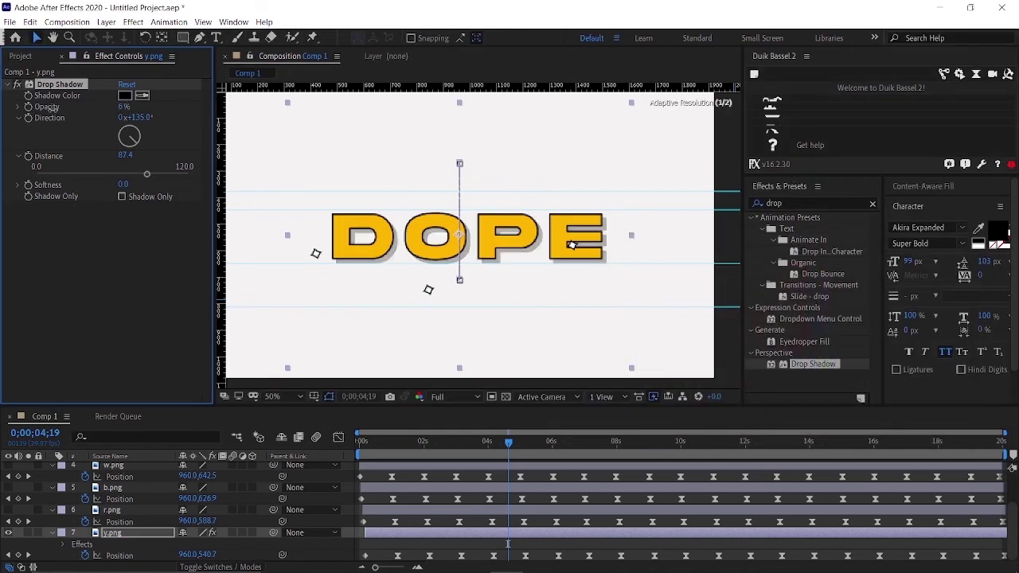
left_click_drag(121, 107, 149, 116)
Make the shadow colour light grey DEDEDE and push the distance out to 100
left_click(124, 96)
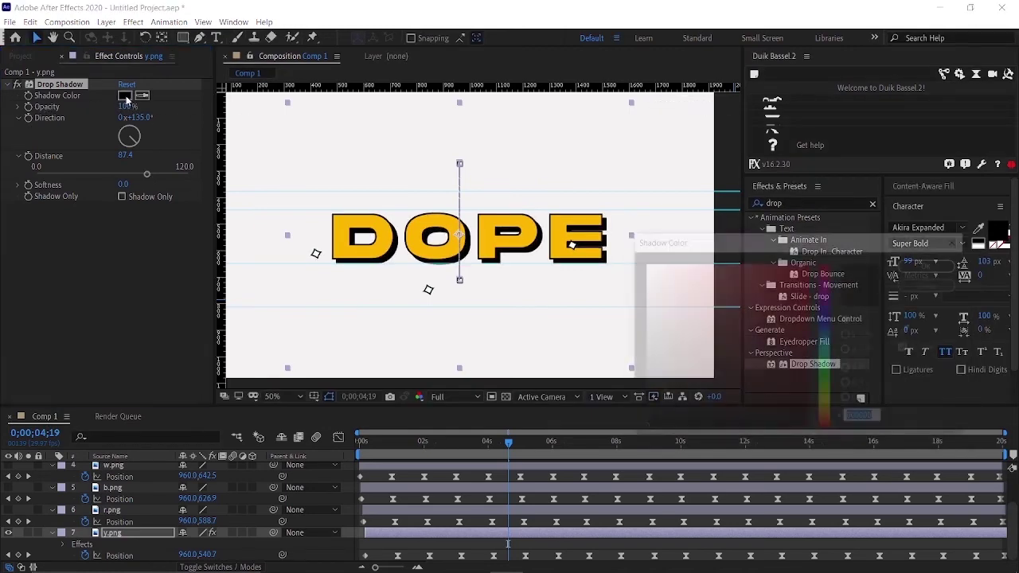
left_click(826, 333)
left_click(773, 315)
left_click(911, 327)
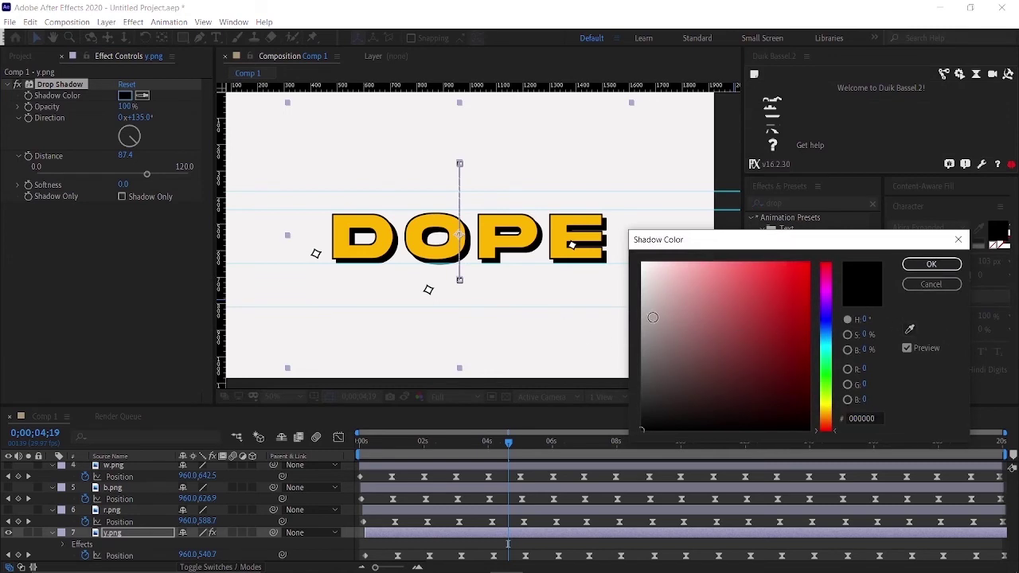
left_click_drag(643, 279, 639, 282)
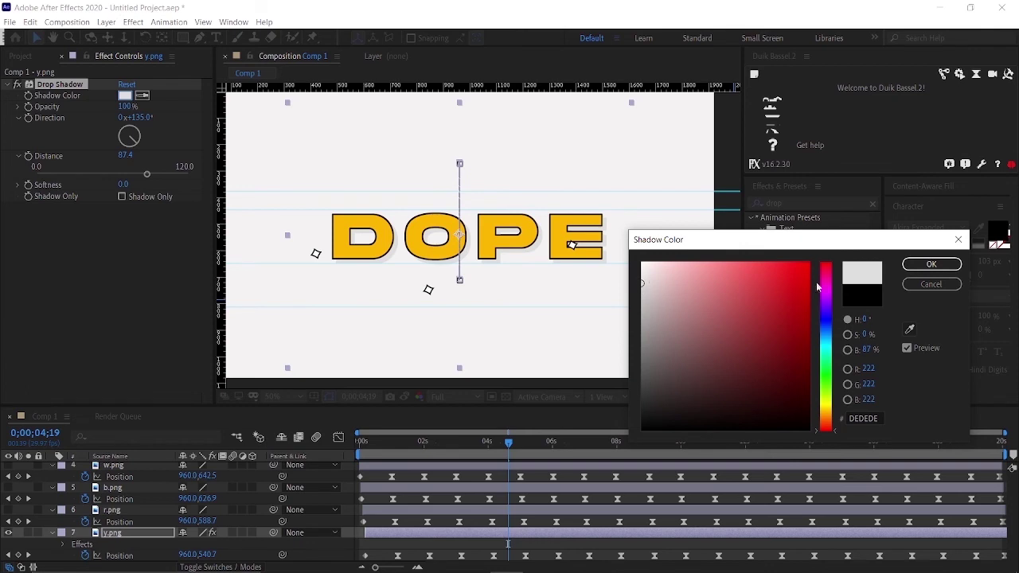
left_click(932, 265)
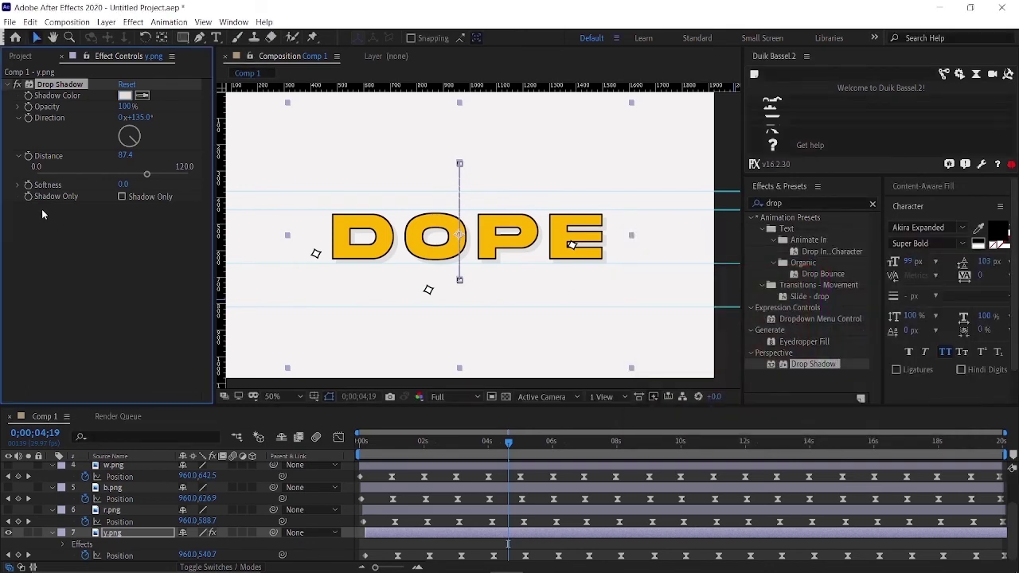
left_click_drag(154, 177, 162, 175)
Set the preview resolution back to Quarter, re-enable the white DOPE layer, and replay the preview
key("space")
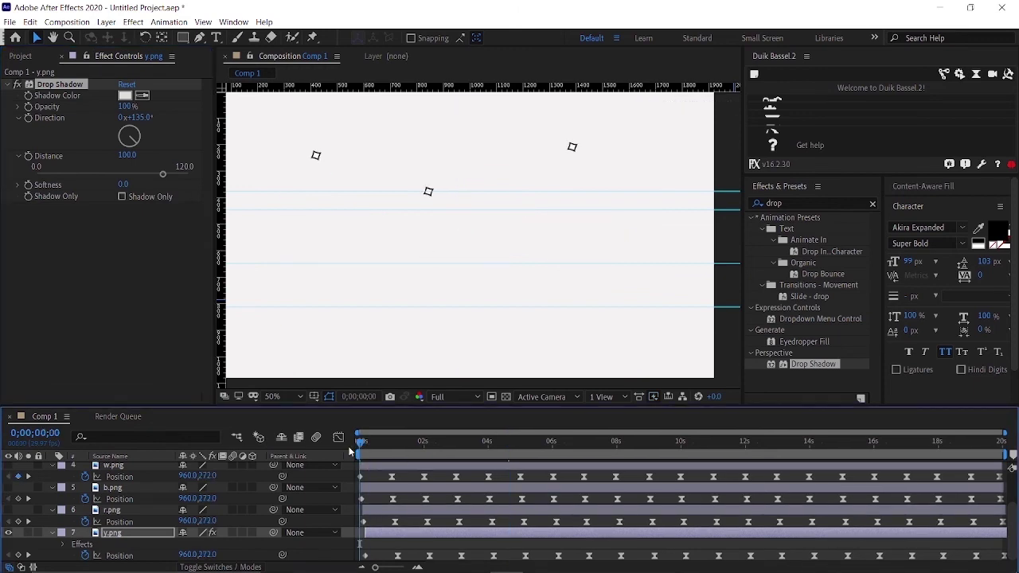
left_click(382, 444)
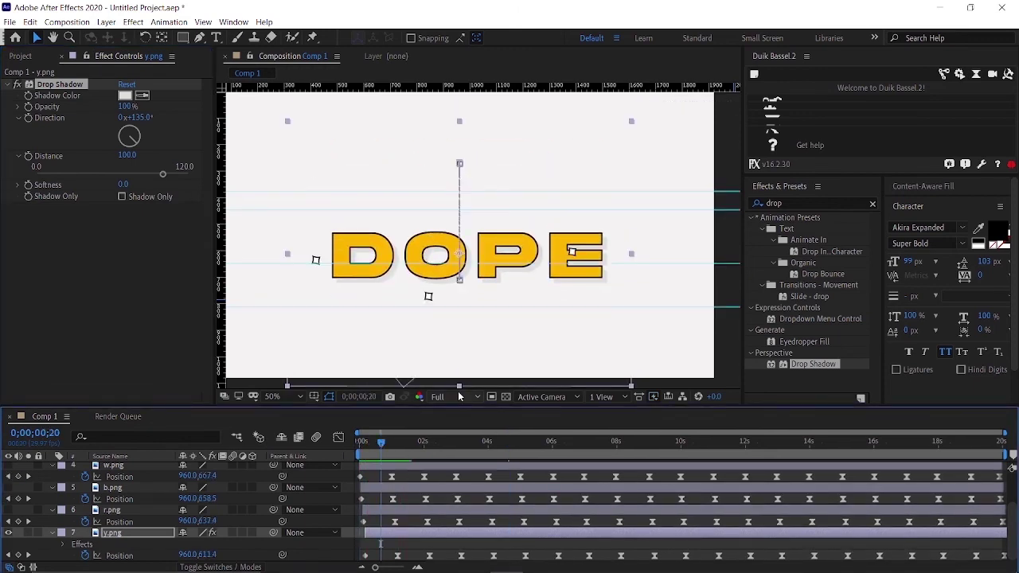
left_click(458, 396)
left_click(454, 472)
scroll(35, 528, "down", 1)
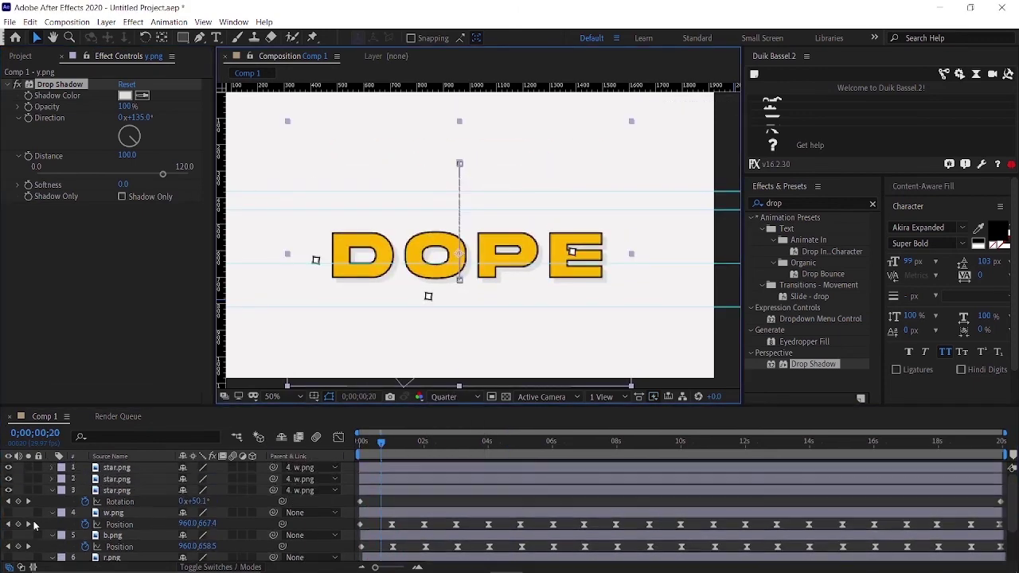
left_click(8, 517)
key("space")
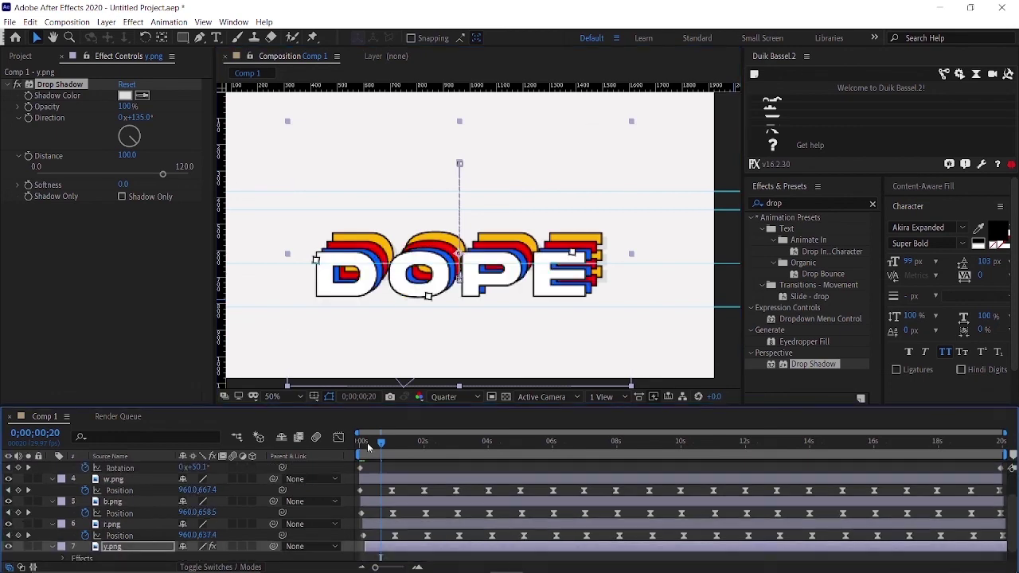